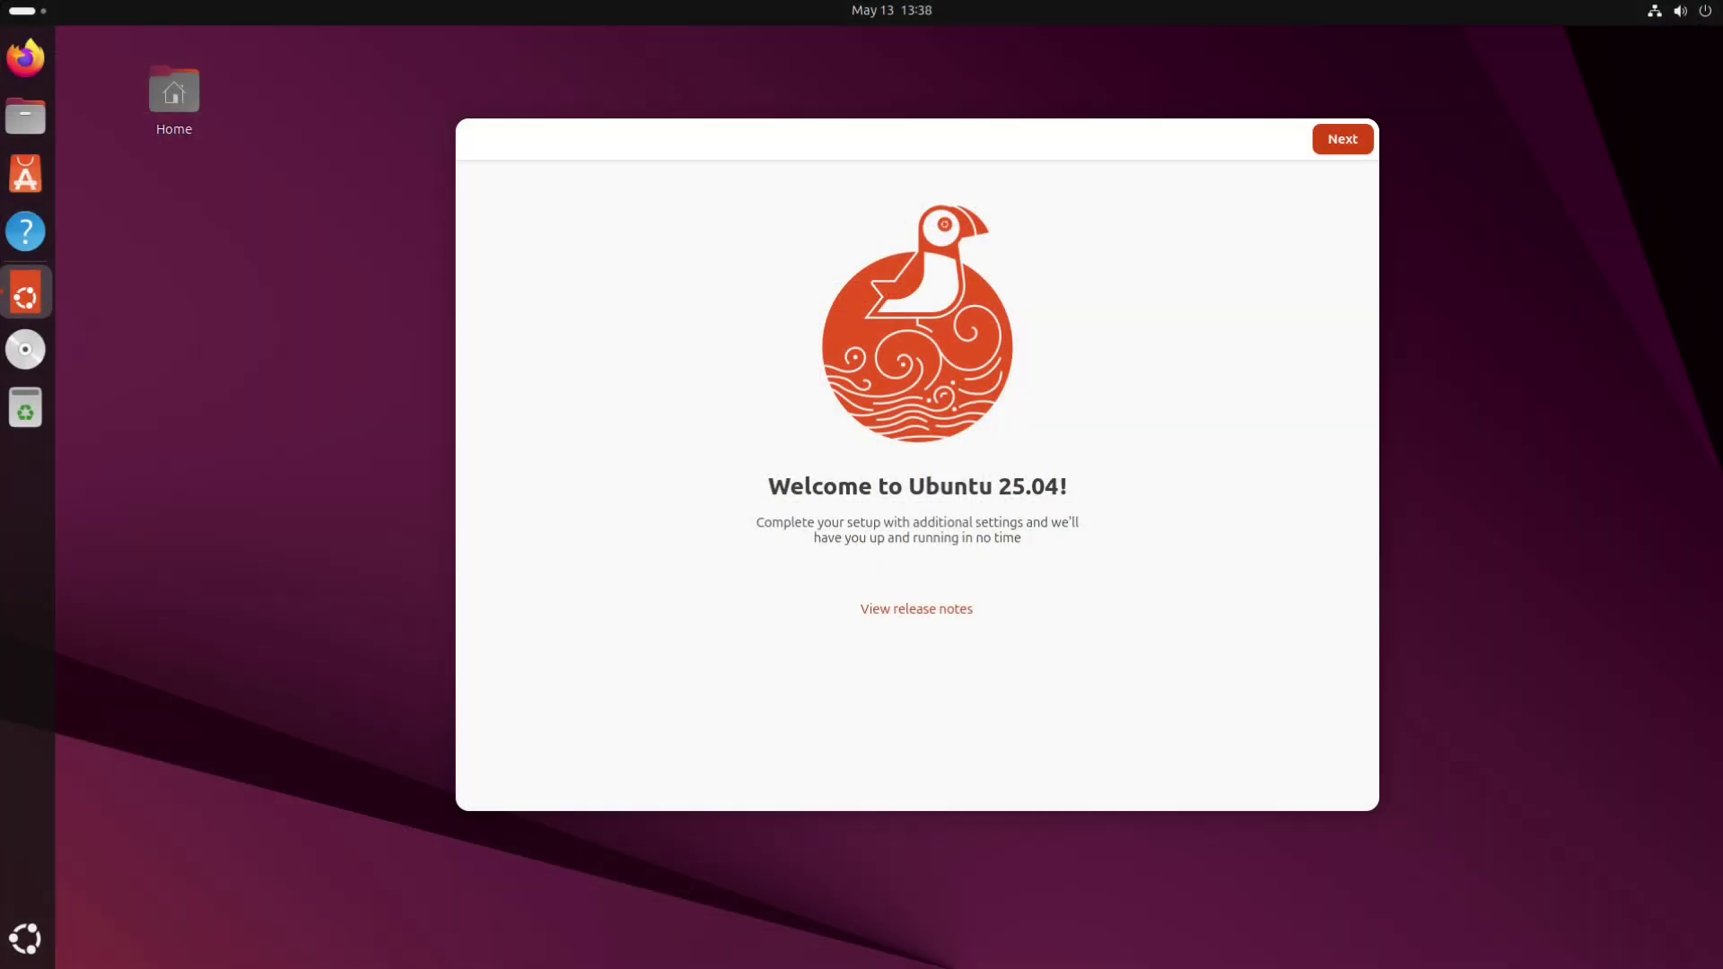
# Skim the Ubuntu 25.04 release notes in Firefox, then close them
pyautogui.click(935, 614)
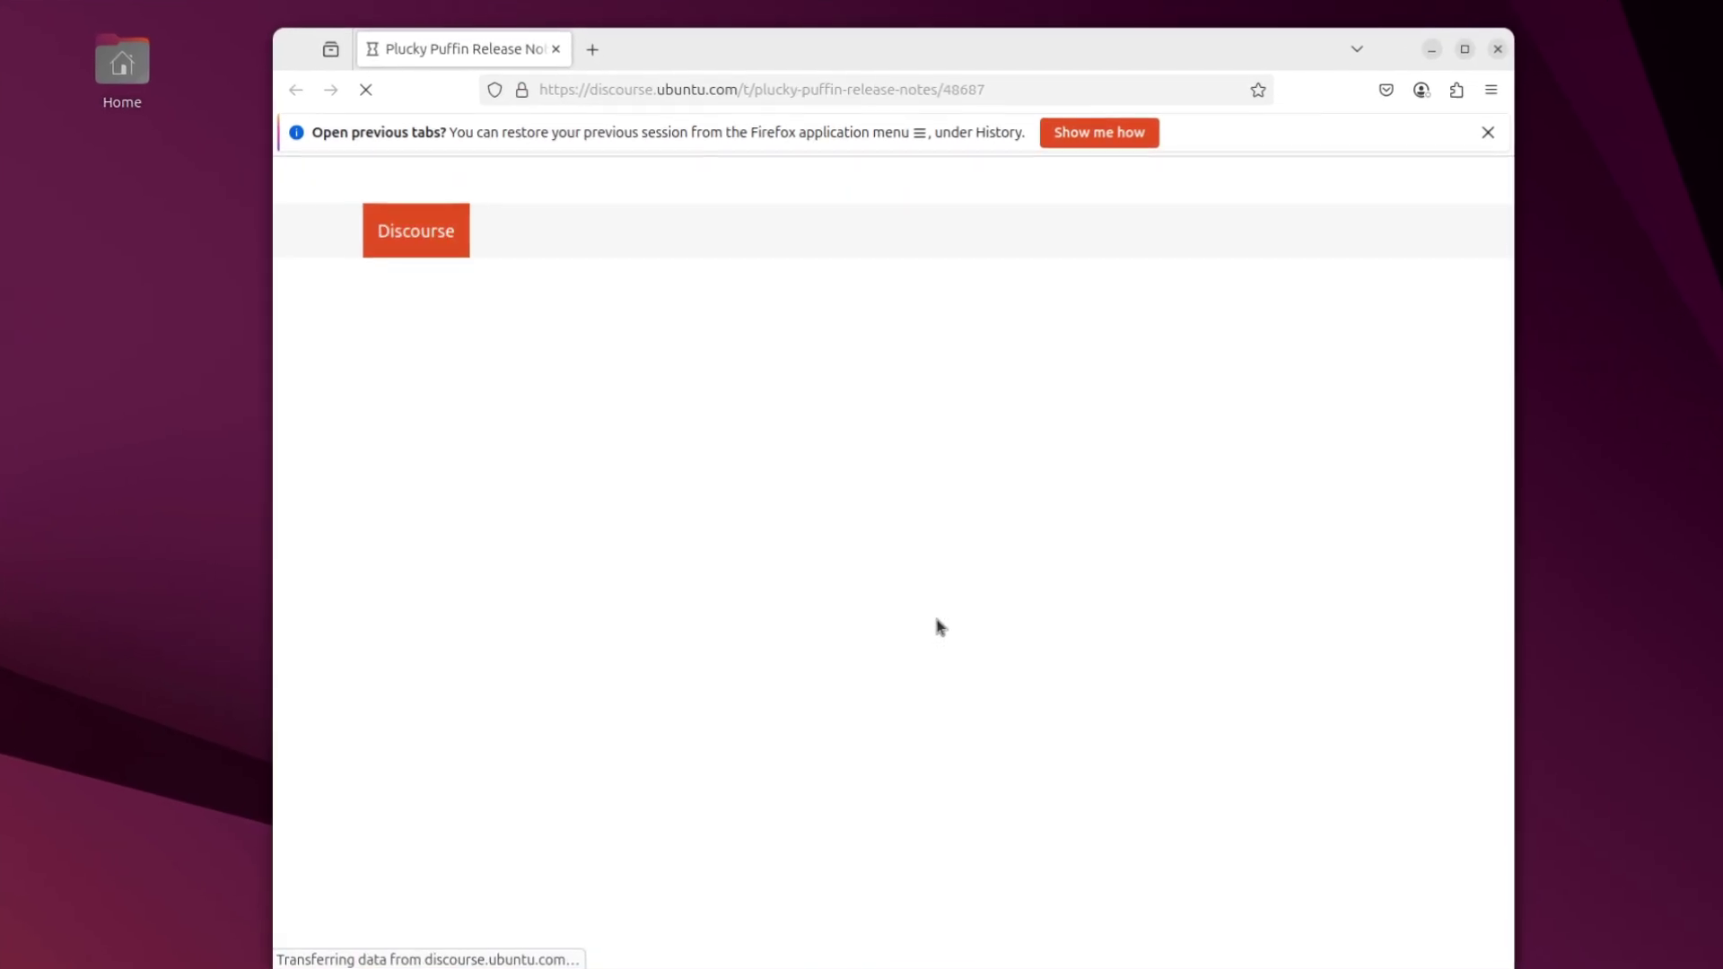
pyautogui.scroll(-5, 930, 628)
pyautogui.scroll(-8, 933, 642)
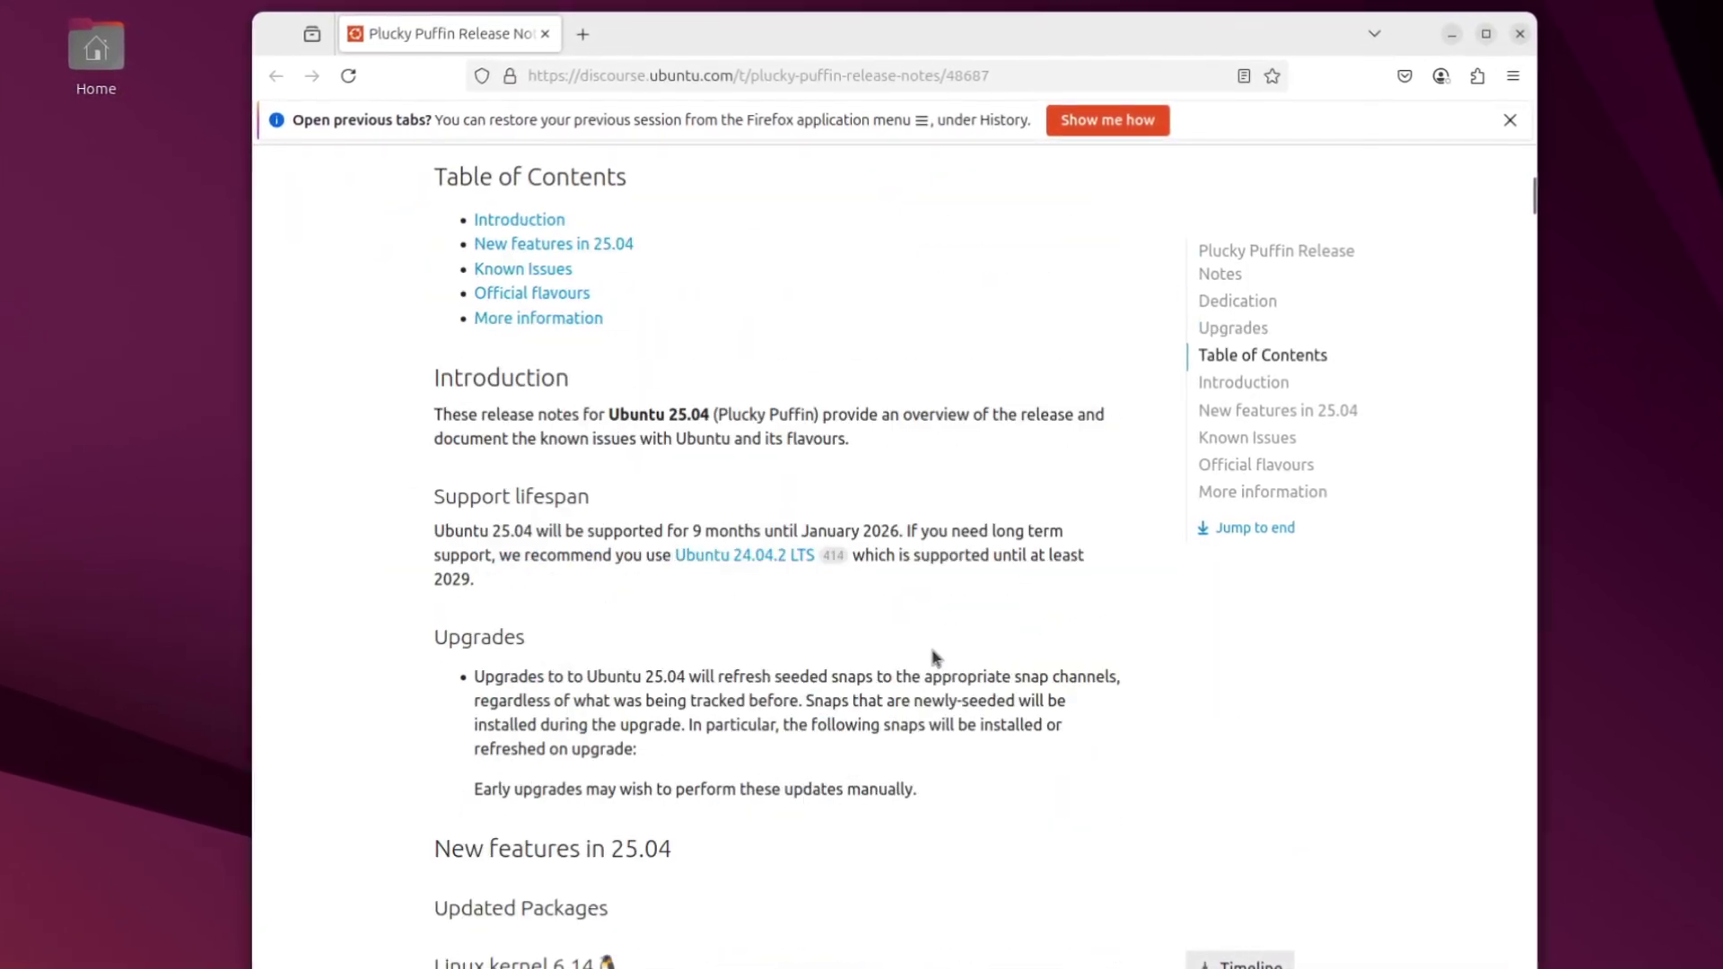
pyautogui.scroll(-4, 933, 642)
pyautogui.click(1514, 36)
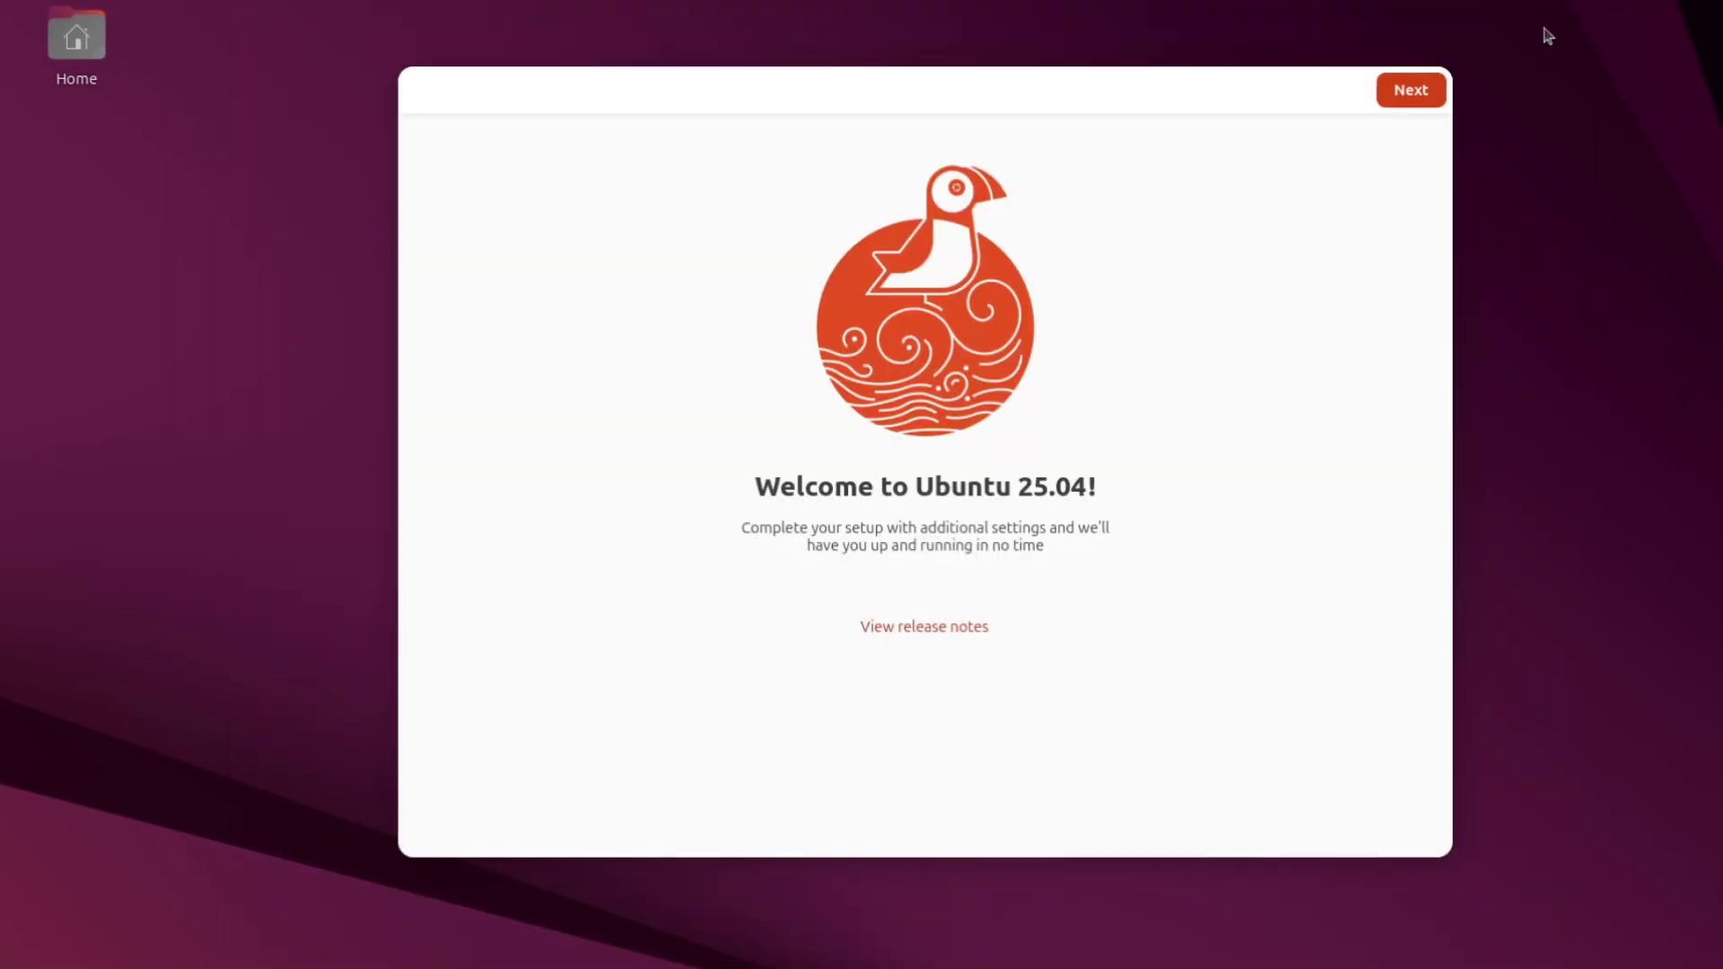
# Advance the welcome setup to the Help improve Ubuntu page
pyautogui.click(1425, 93)
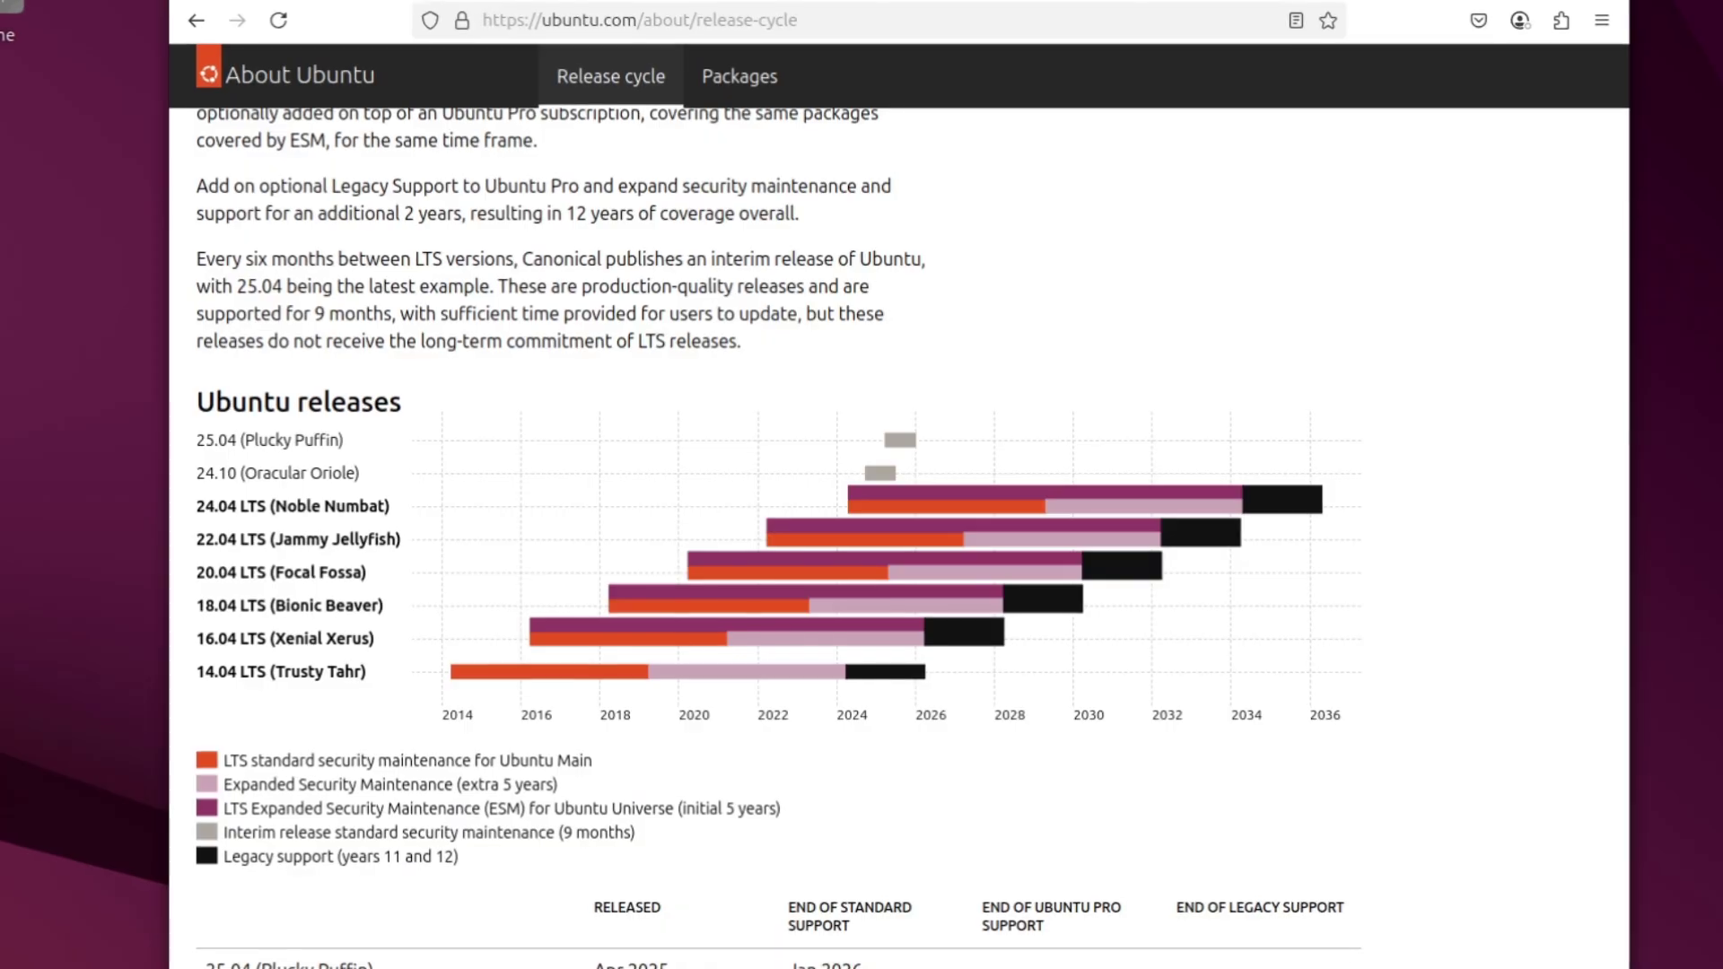
pyautogui.moveTo(915, 456)
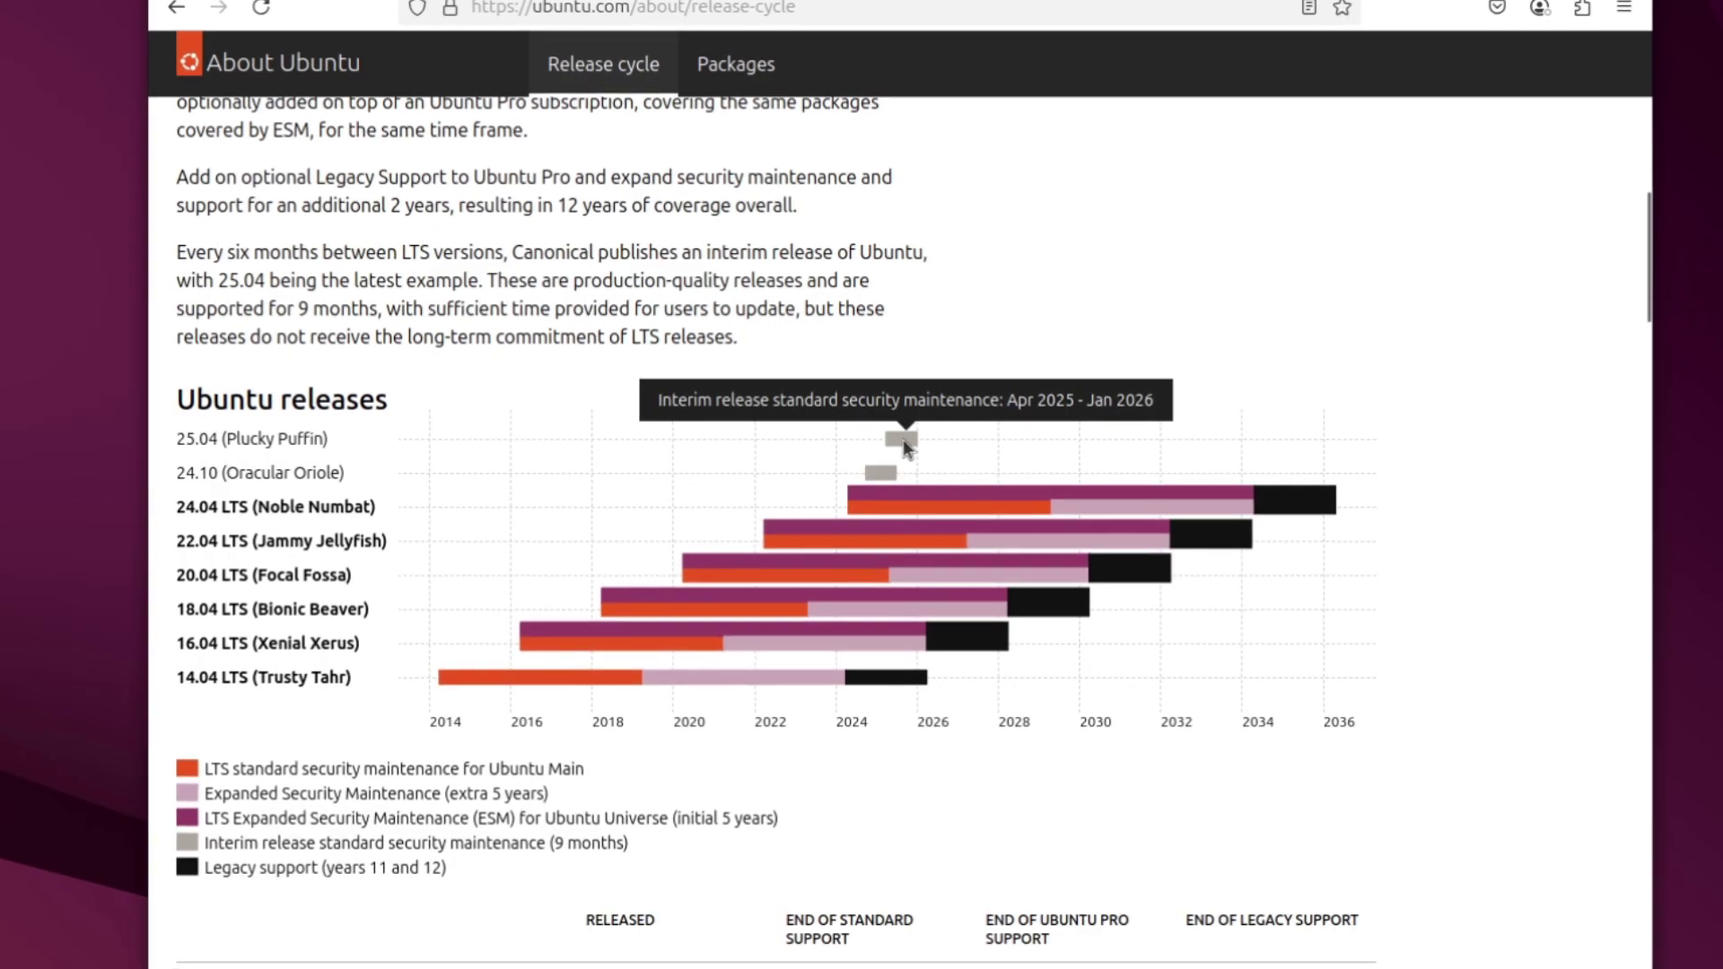
pyautogui.scroll(-5, 359, 519)
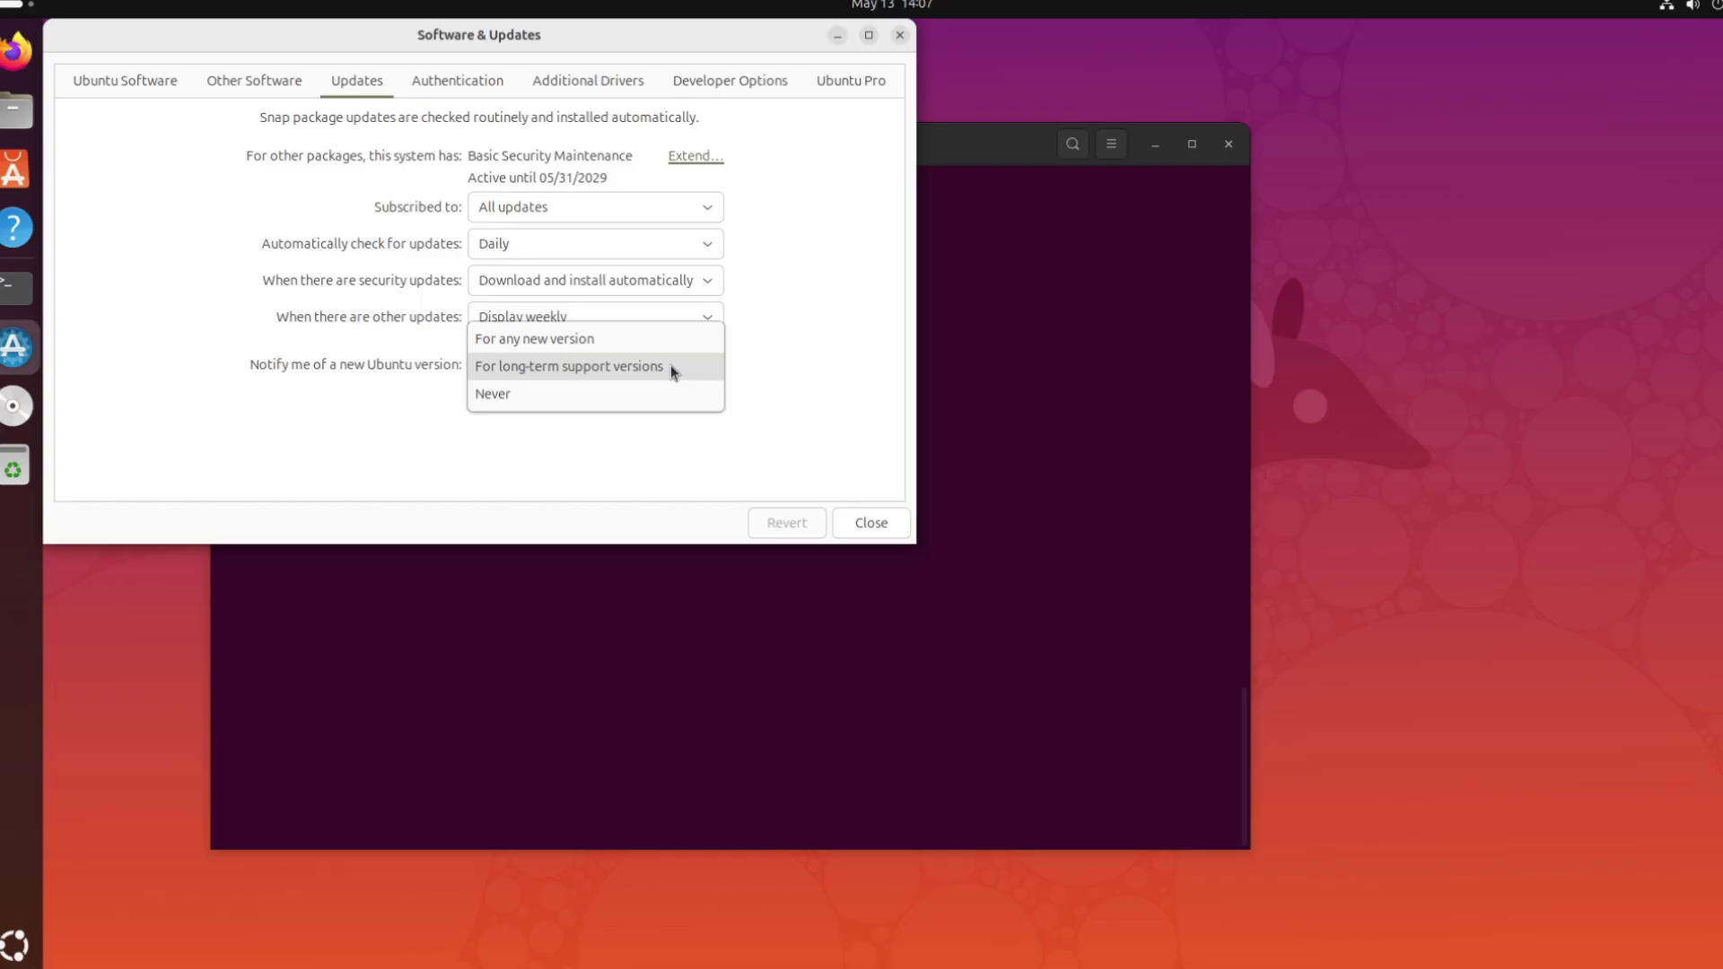
# Set the new-version notification option, then refresh and upgrade all packages with apt
pyautogui.click(671, 364)
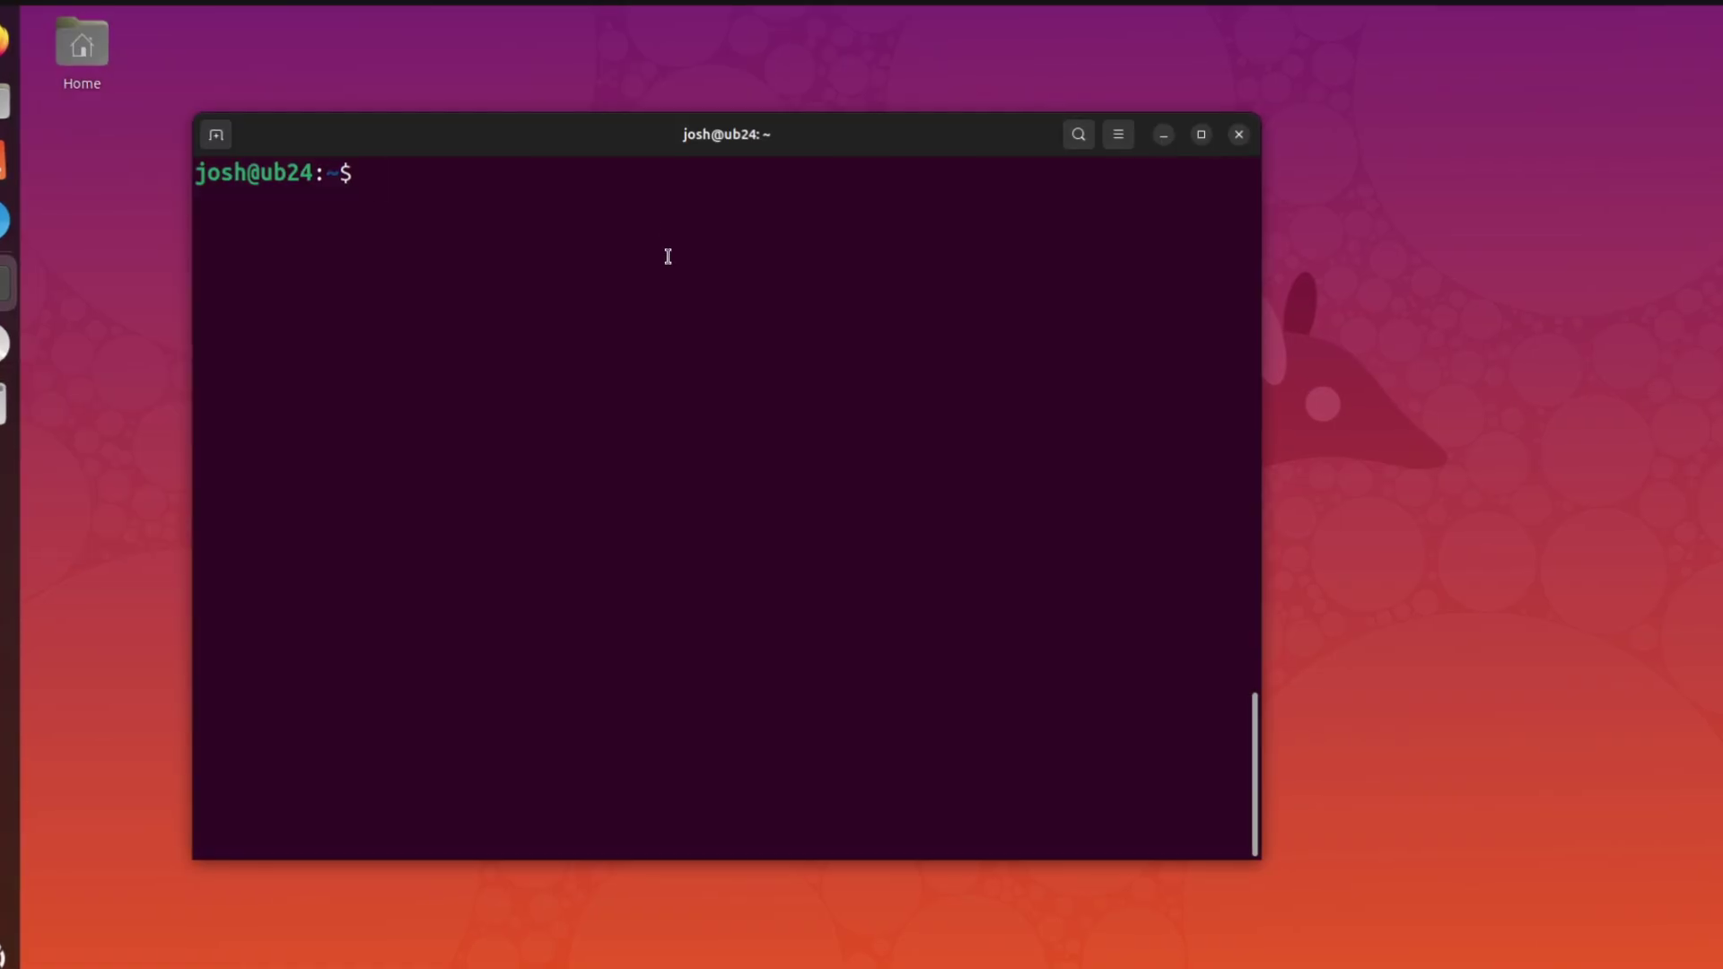
pyautogui.write('sudo apt update')
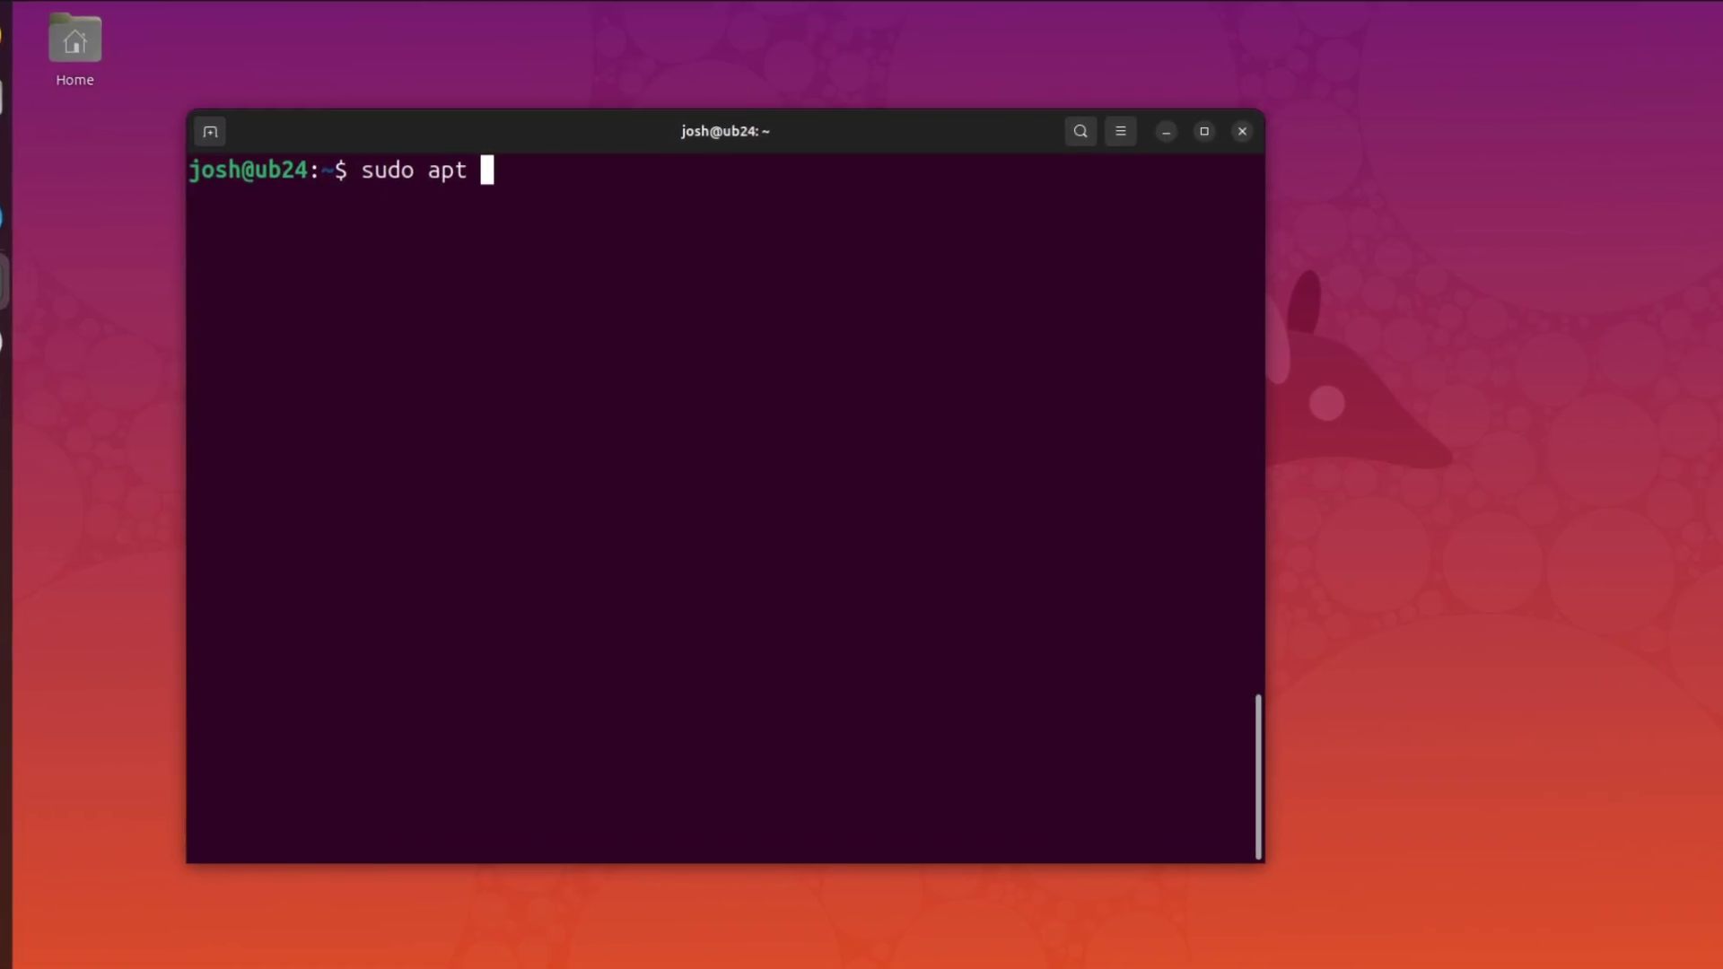
pyautogui.press('Return')
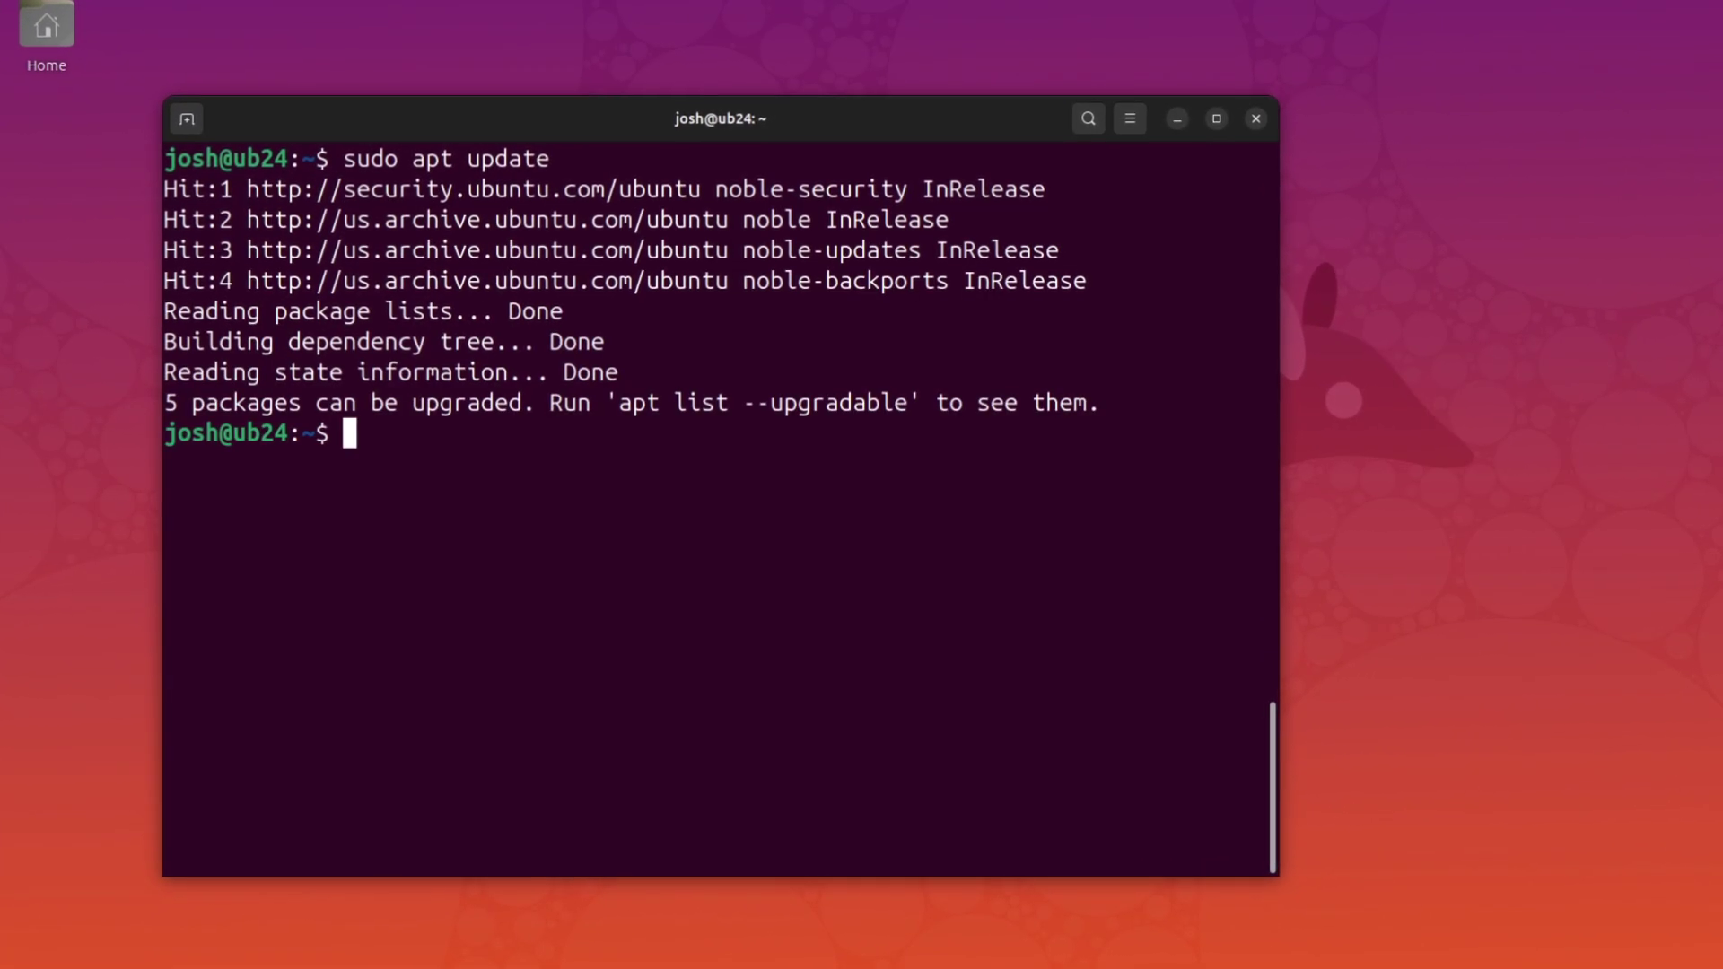
pyautogui.write('sudo apt upgrade -y')
pyautogui.press('Return')
# Remove old kernel packages with apt autoremove and check the release with lsb_release -a
pyautogui.write('sudo apt')
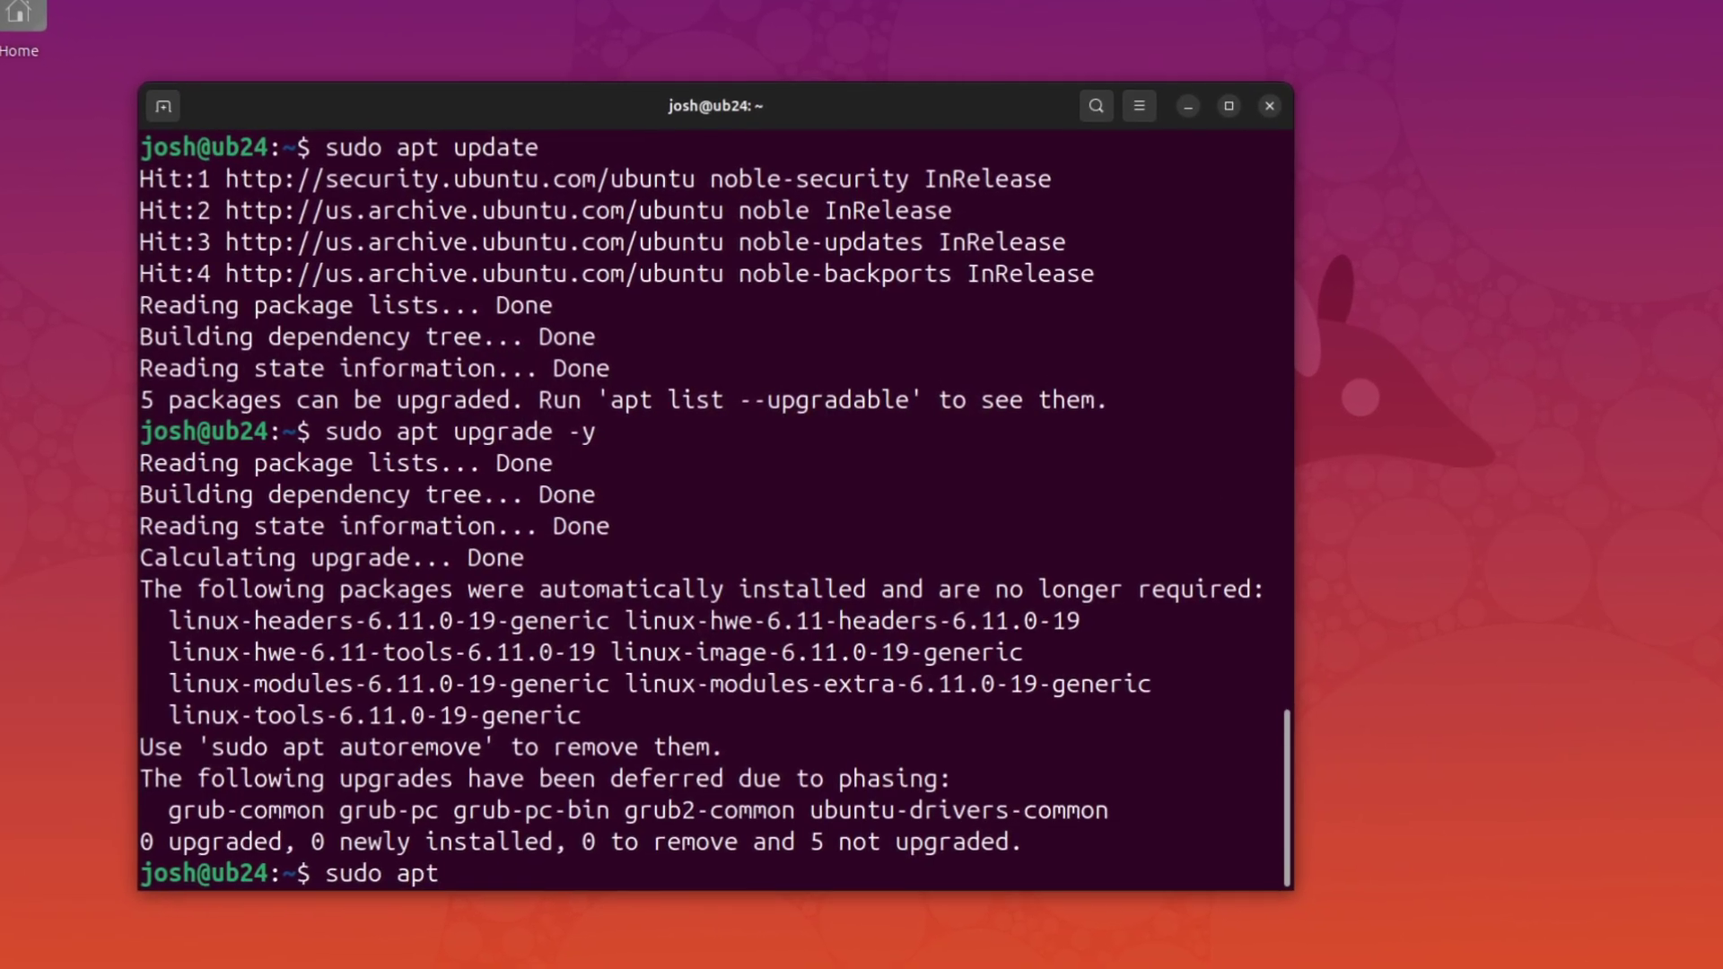
pyautogui.write(' autoremove')
pyautogui.press('Return')
pyautogui.write('y')
pyautogui.press('Return')
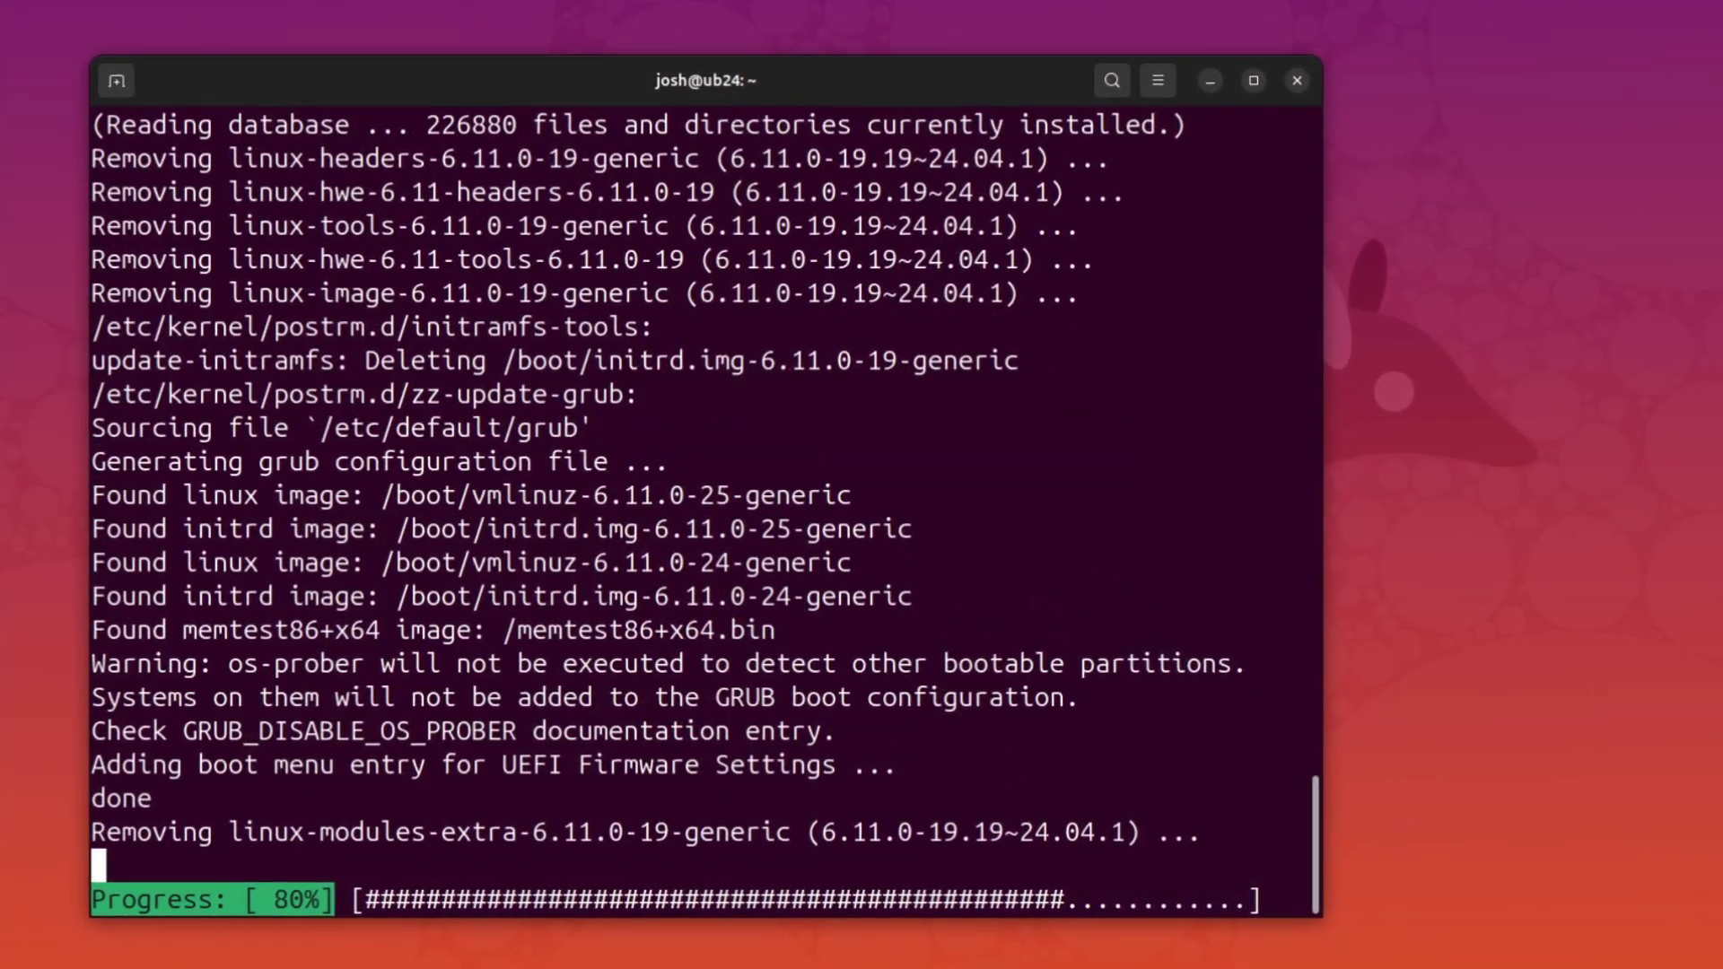
pyautogui.write('lsb_release')
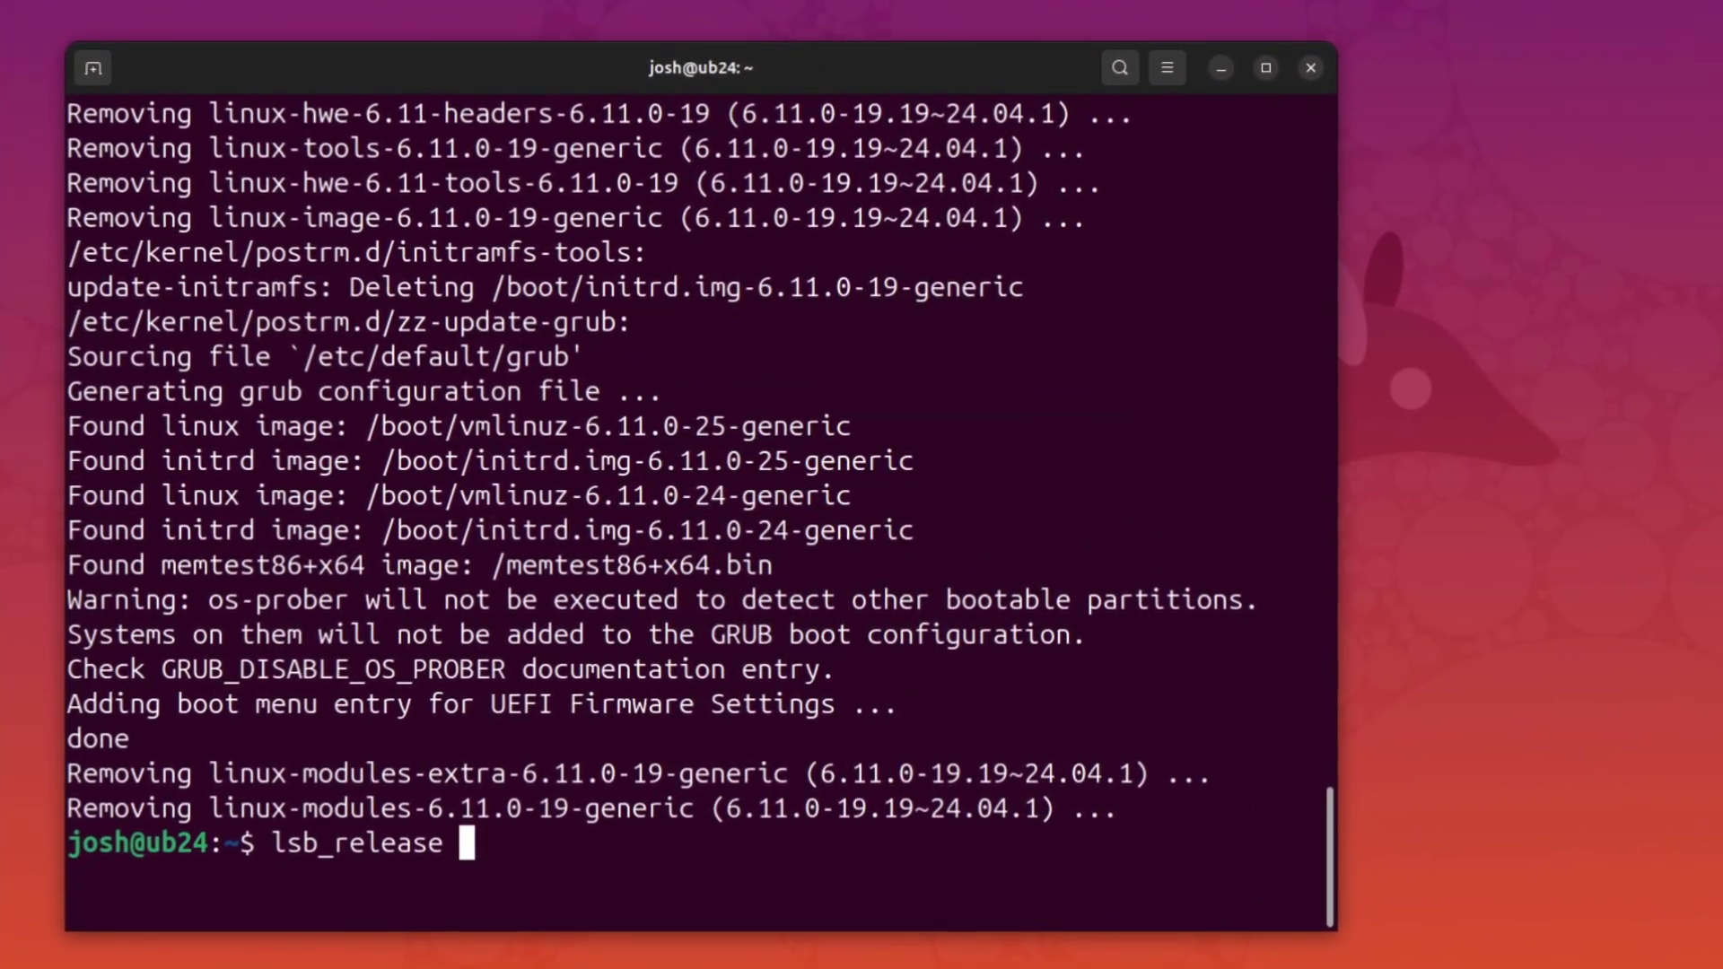
pyautogui.write(' -a')
pyautogui.press('Return')
# Run apt dist-upgrade, then launch do-release-upgrade and confirm with y
pyautogui.write('sudo apt dist-upgrade')
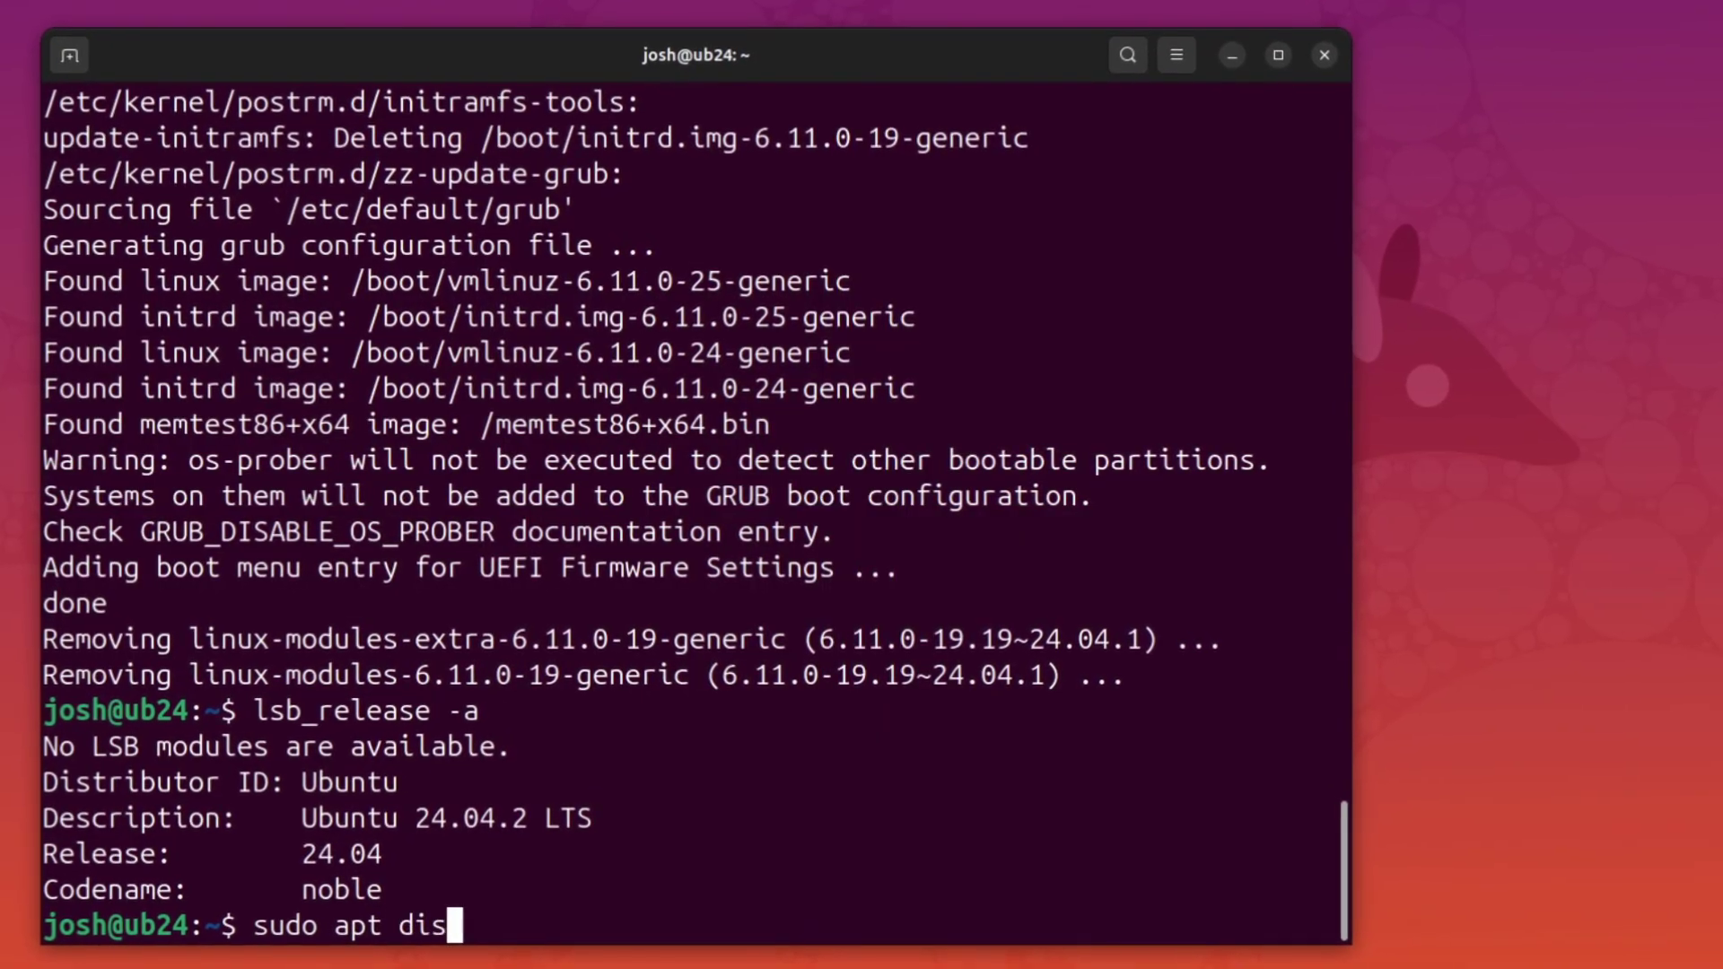
pyautogui.press('Return')
pyautogui.write('sudo')
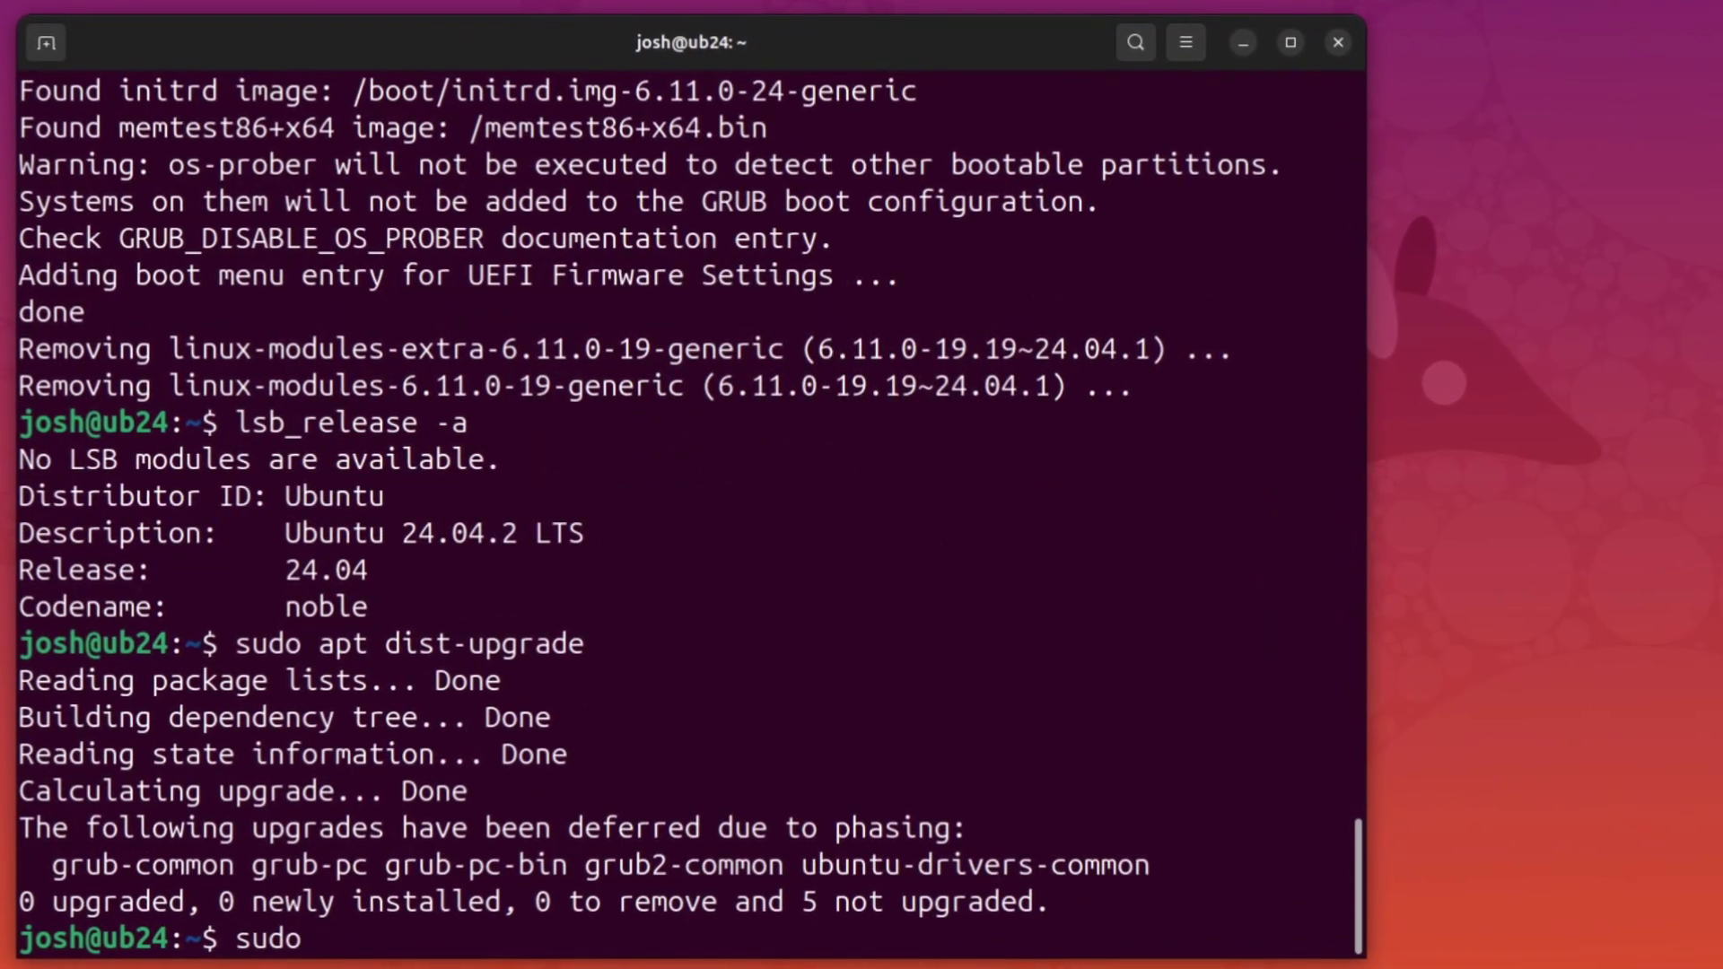
pyautogui.write(' do-rele')
pyautogui.press('BackSpace')
pyautogui.press('BackSpace')
pyautogui.press('BackSpace')
pyautogui.press('BackSpace')
pyautogui.press('BackSpace')
pyautogui.press('BackSpace')
pyautogui.press('BackSpace')
pyautogui.press('BackSpace')
pyautogui.press('BackSpace')
pyautogui.press('BackSpace')
pyautogui.press('BackSpace')
pyautogui.press('BackSpace')
pyautogui.write('sudo do-release-upgrade')
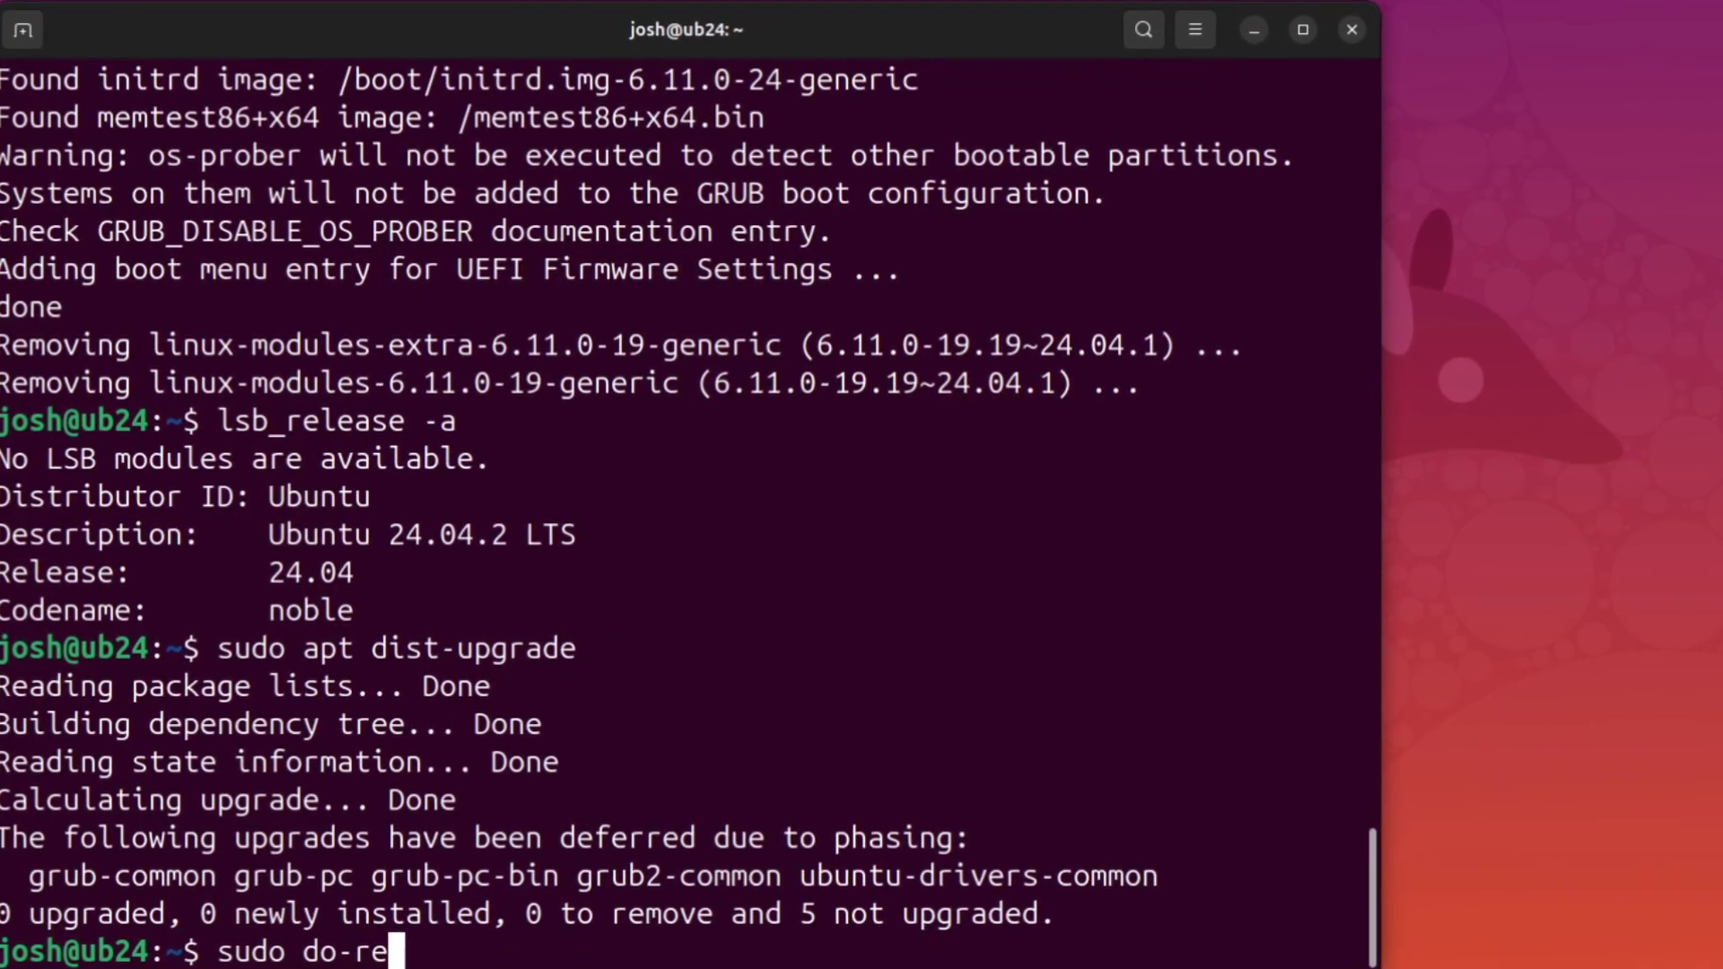
pyautogui.press('Return')
pyautogui.write('y')
pyautogui.press('Return')
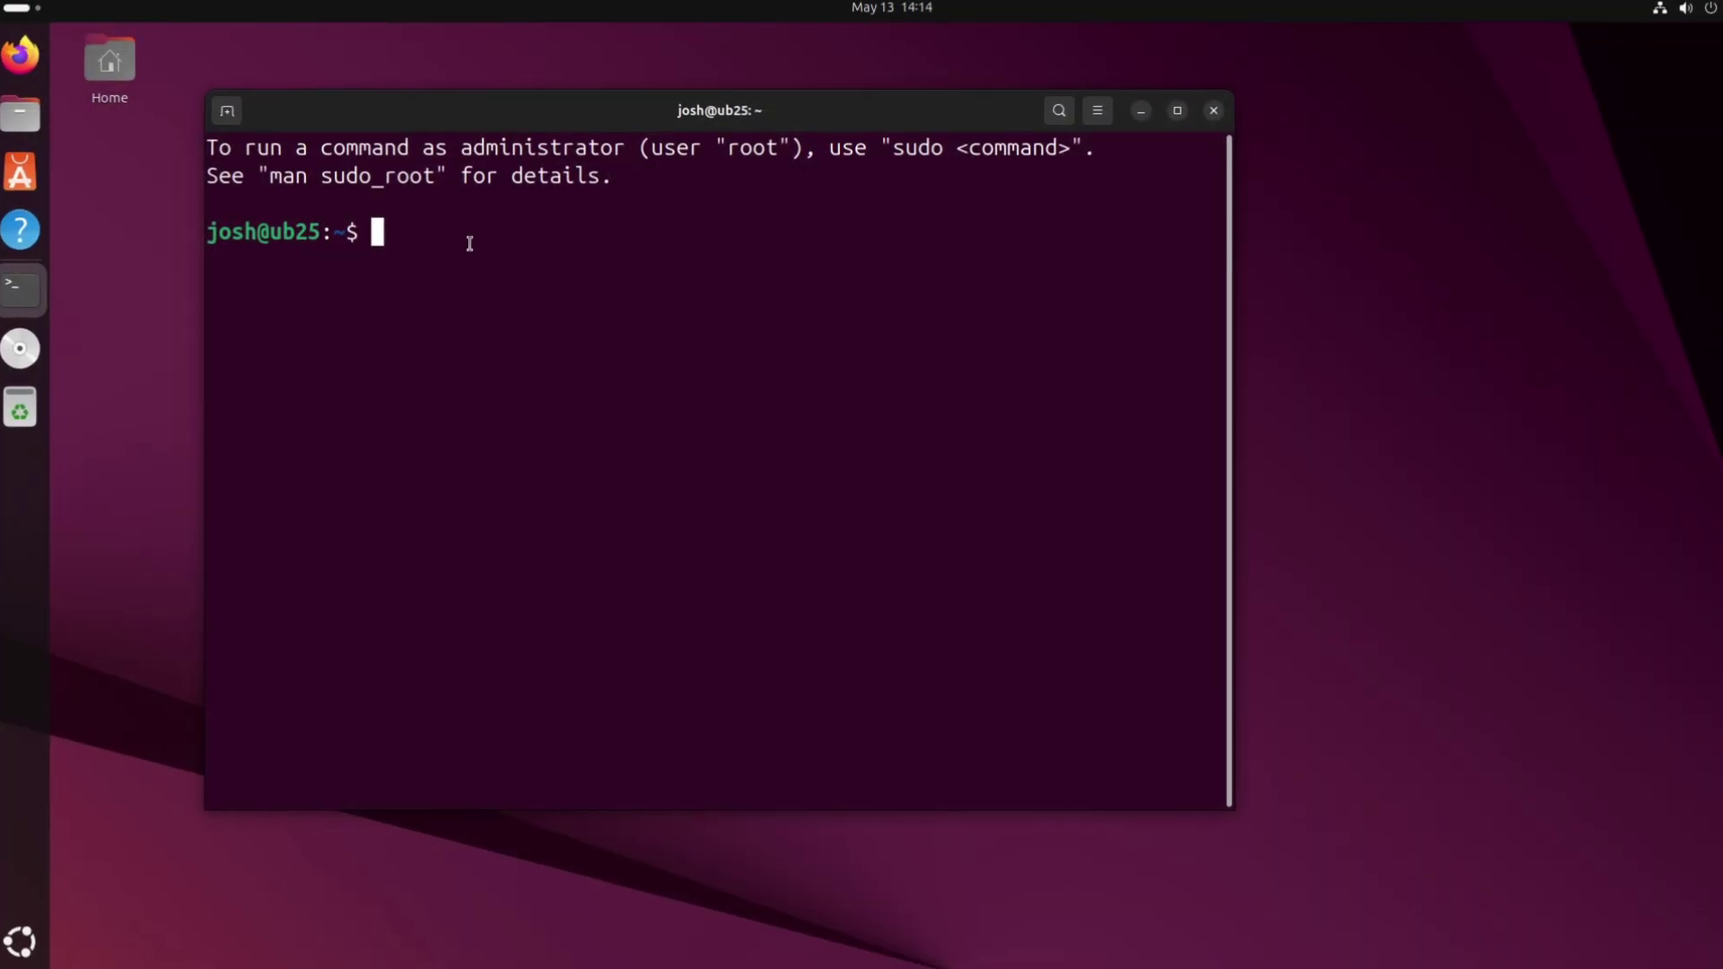
# Run uname -r to confirm the kernel is 6.14.0-15-generic
pyautogui.write('uname')
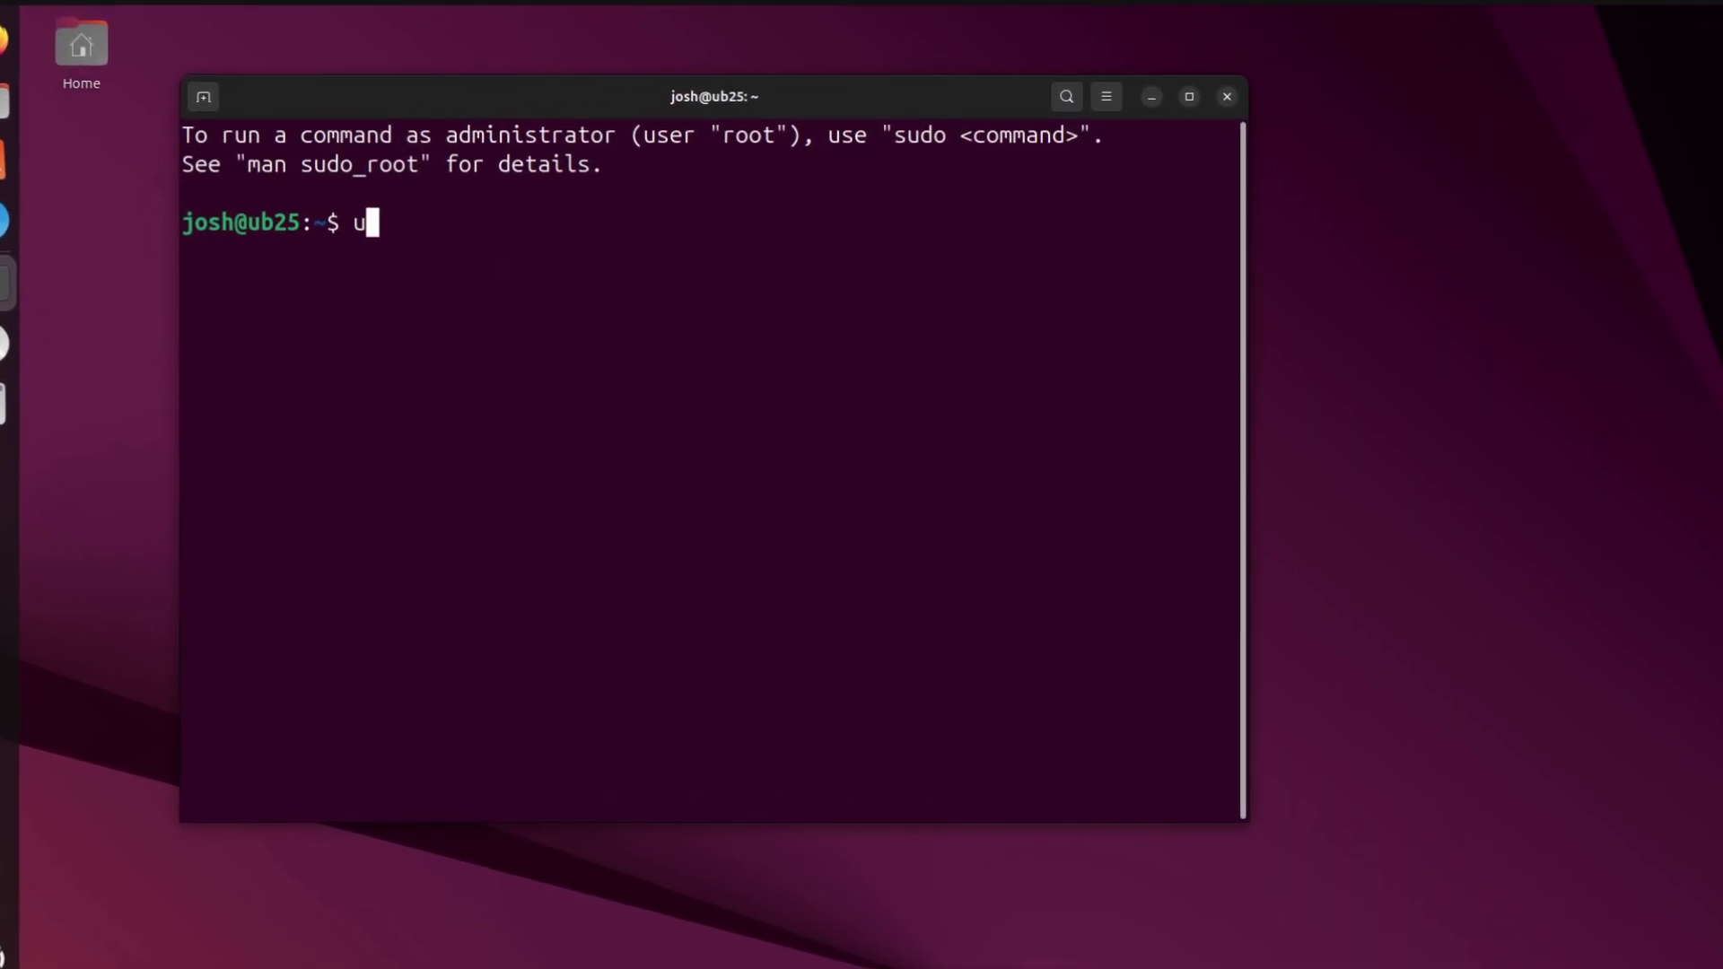
pyautogui.write(' -r')
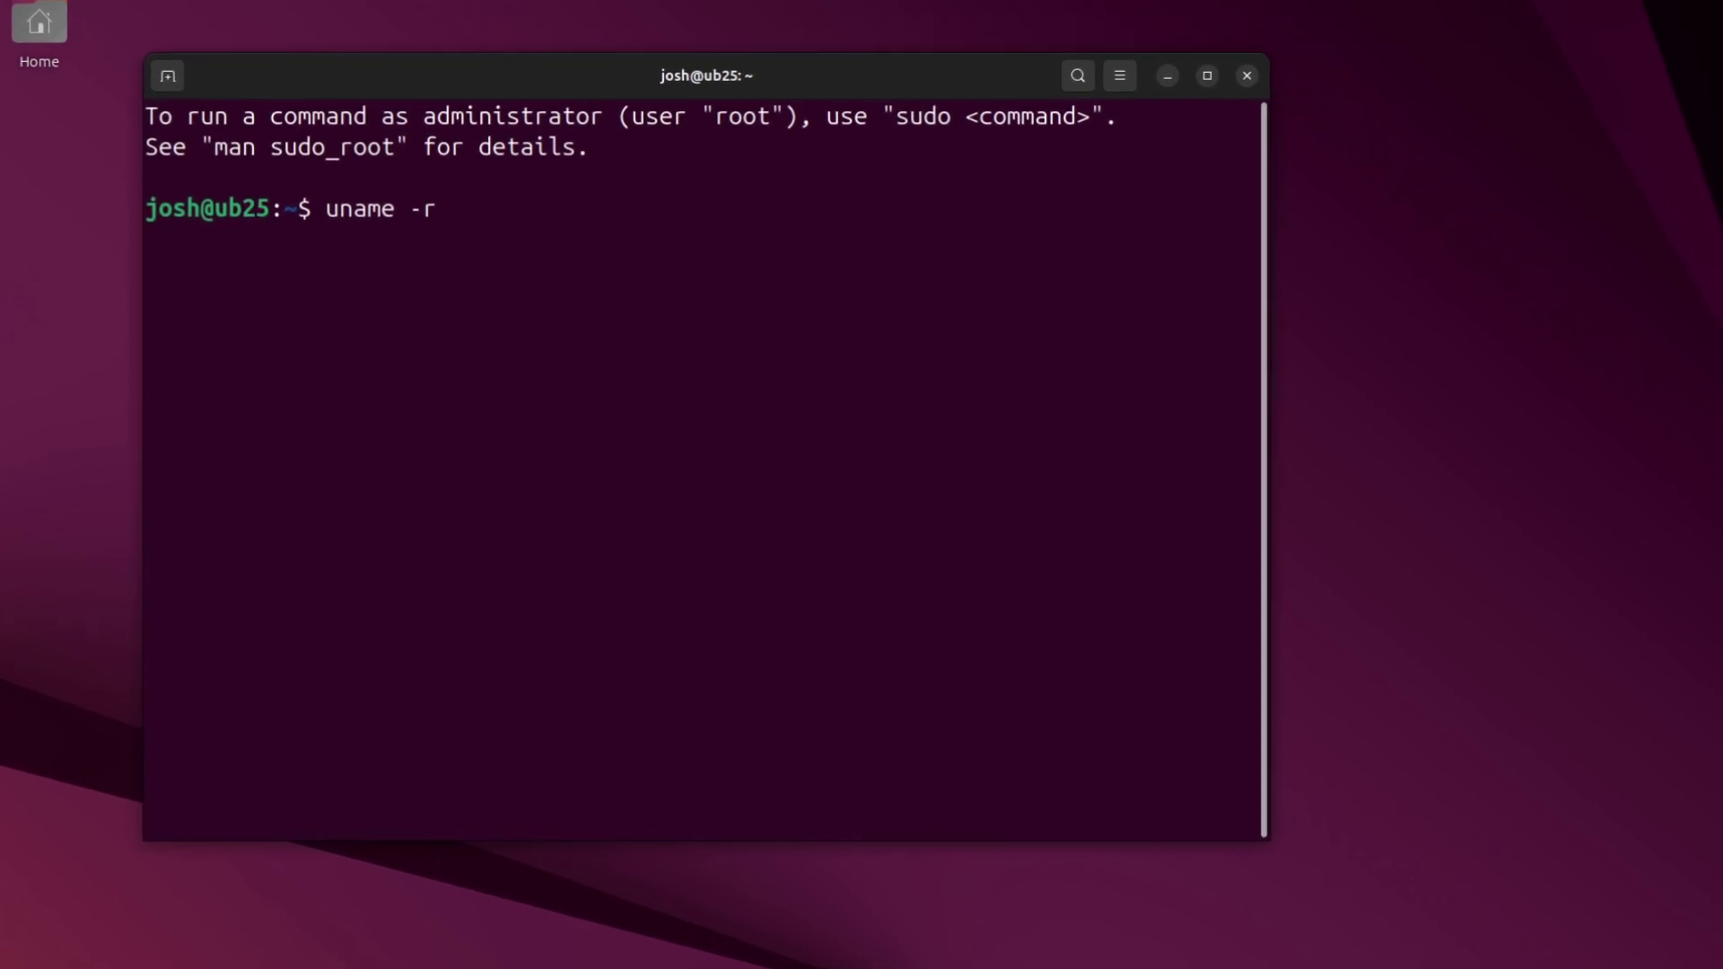
pyautogui.press('Return')
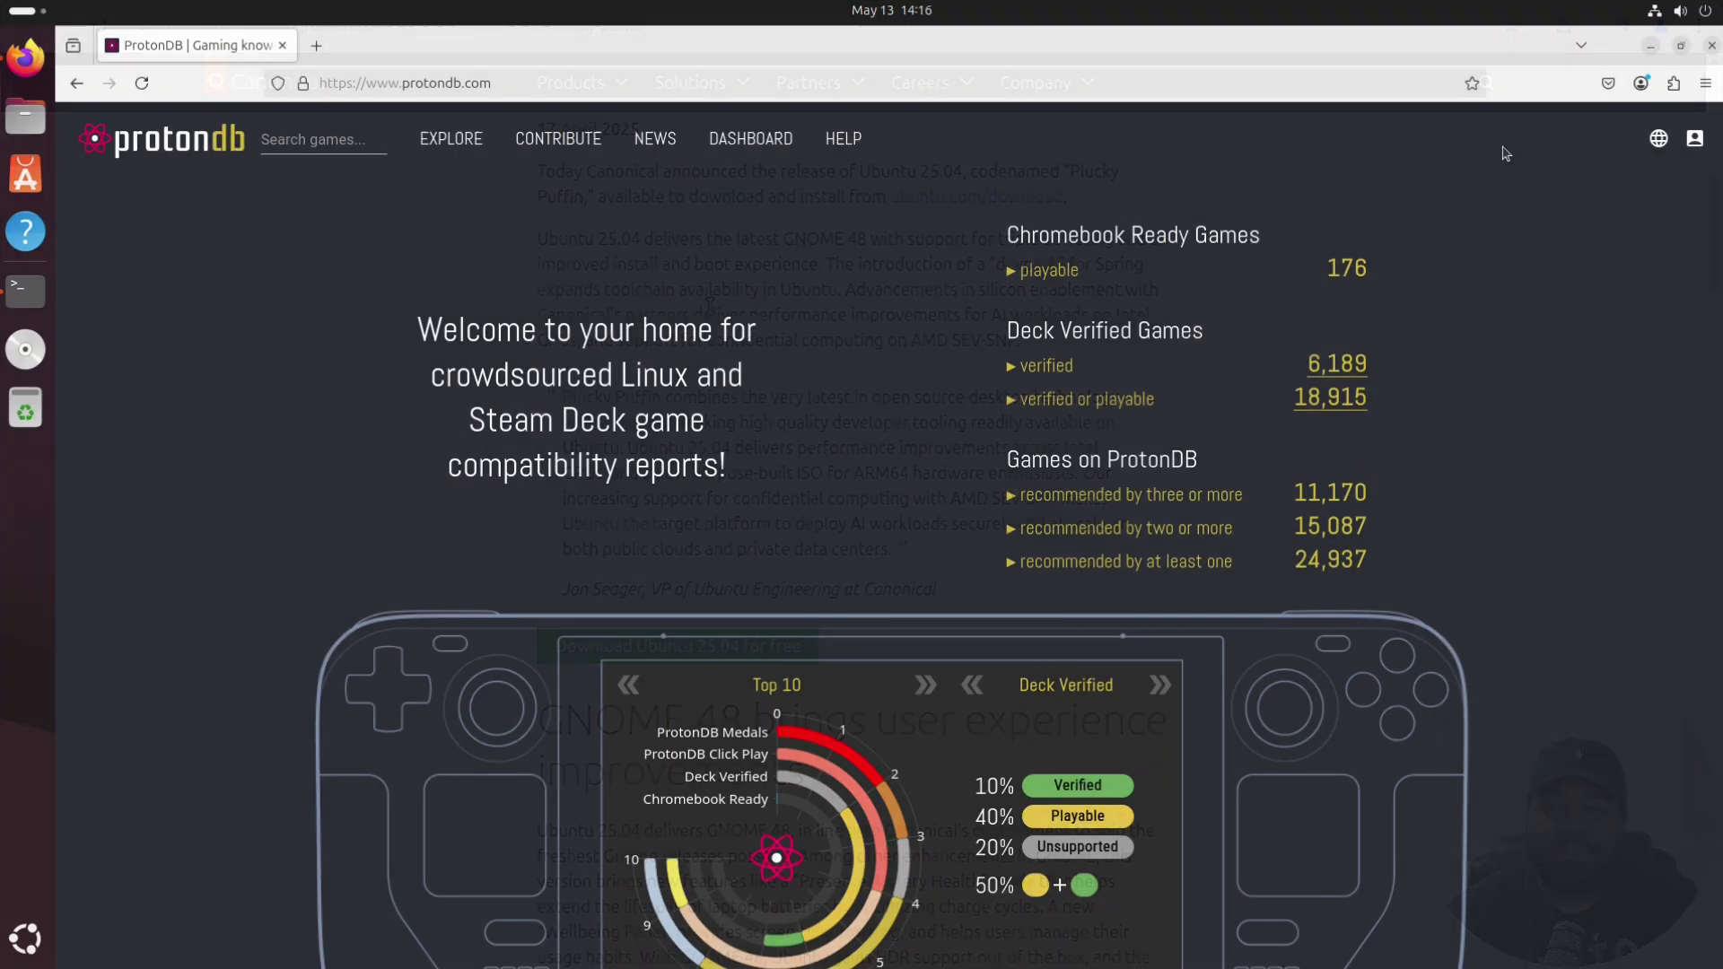
# Browse protondb.com and open its DASHBOARD of Linux and Steam Deck game compatibility
pyautogui.scroll(-10, 1616, 323)
pyautogui.scroll(-10, 1623, 368)
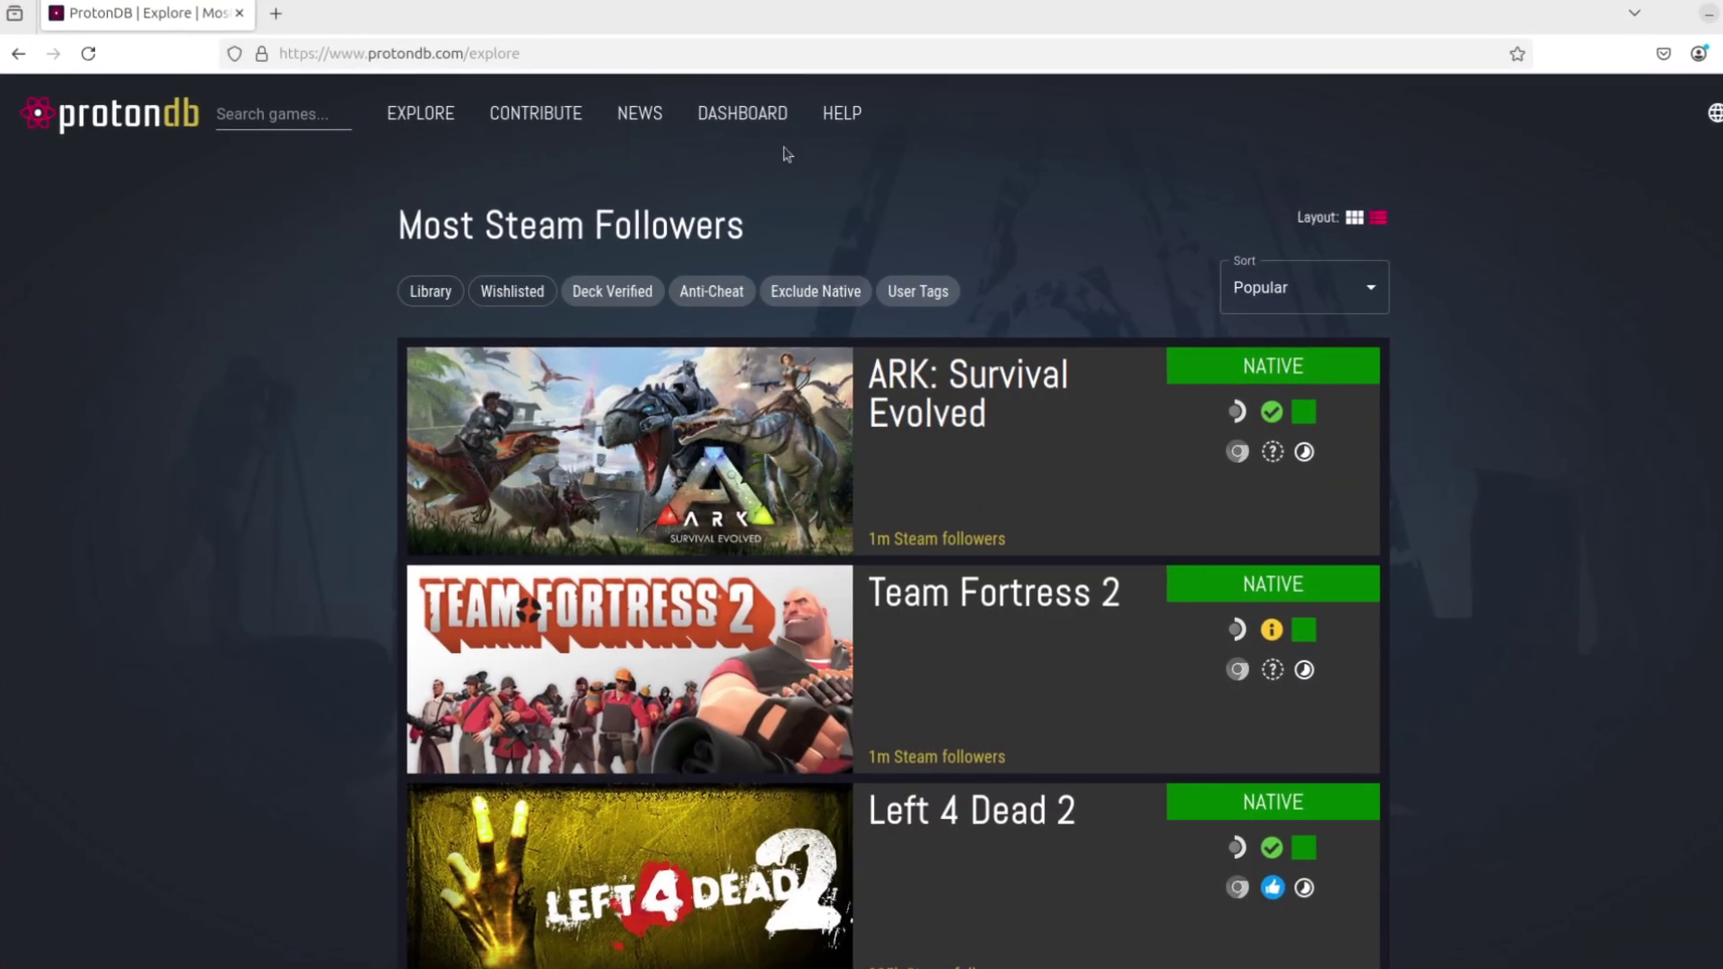
pyautogui.click(744, 116)
pyautogui.scroll(-3, 1567, 449)
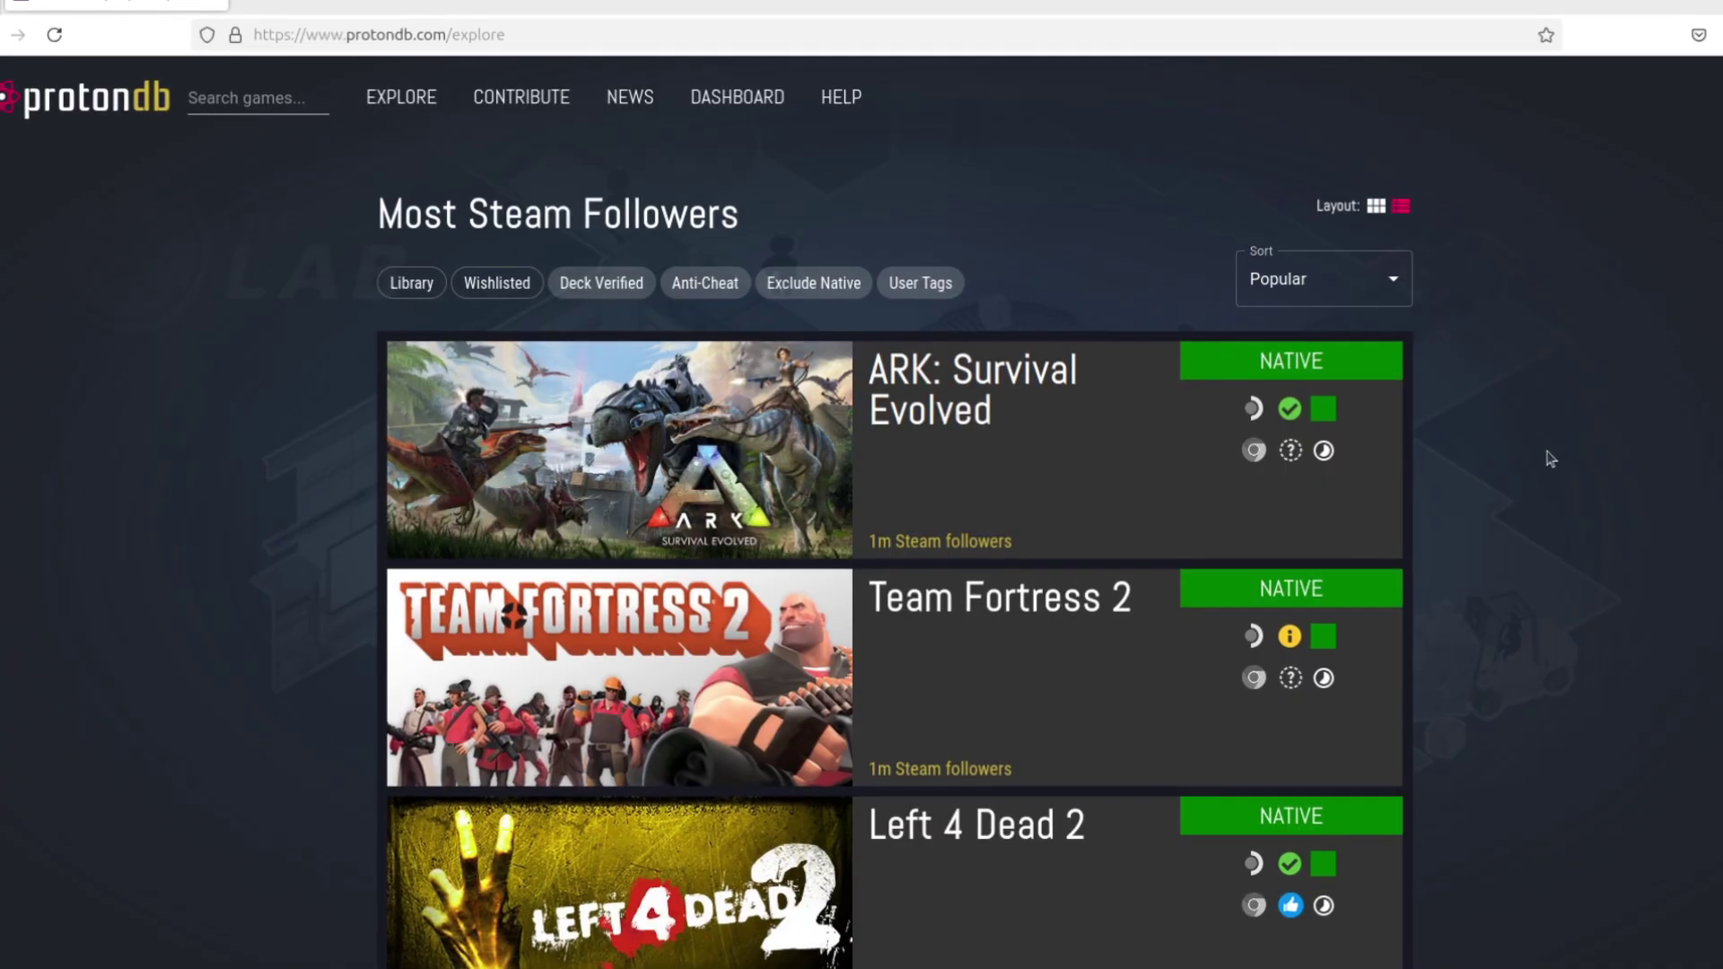
pyautogui.scroll(-8, 1562, 458)
pyautogui.scroll(-10, 1562, 459)
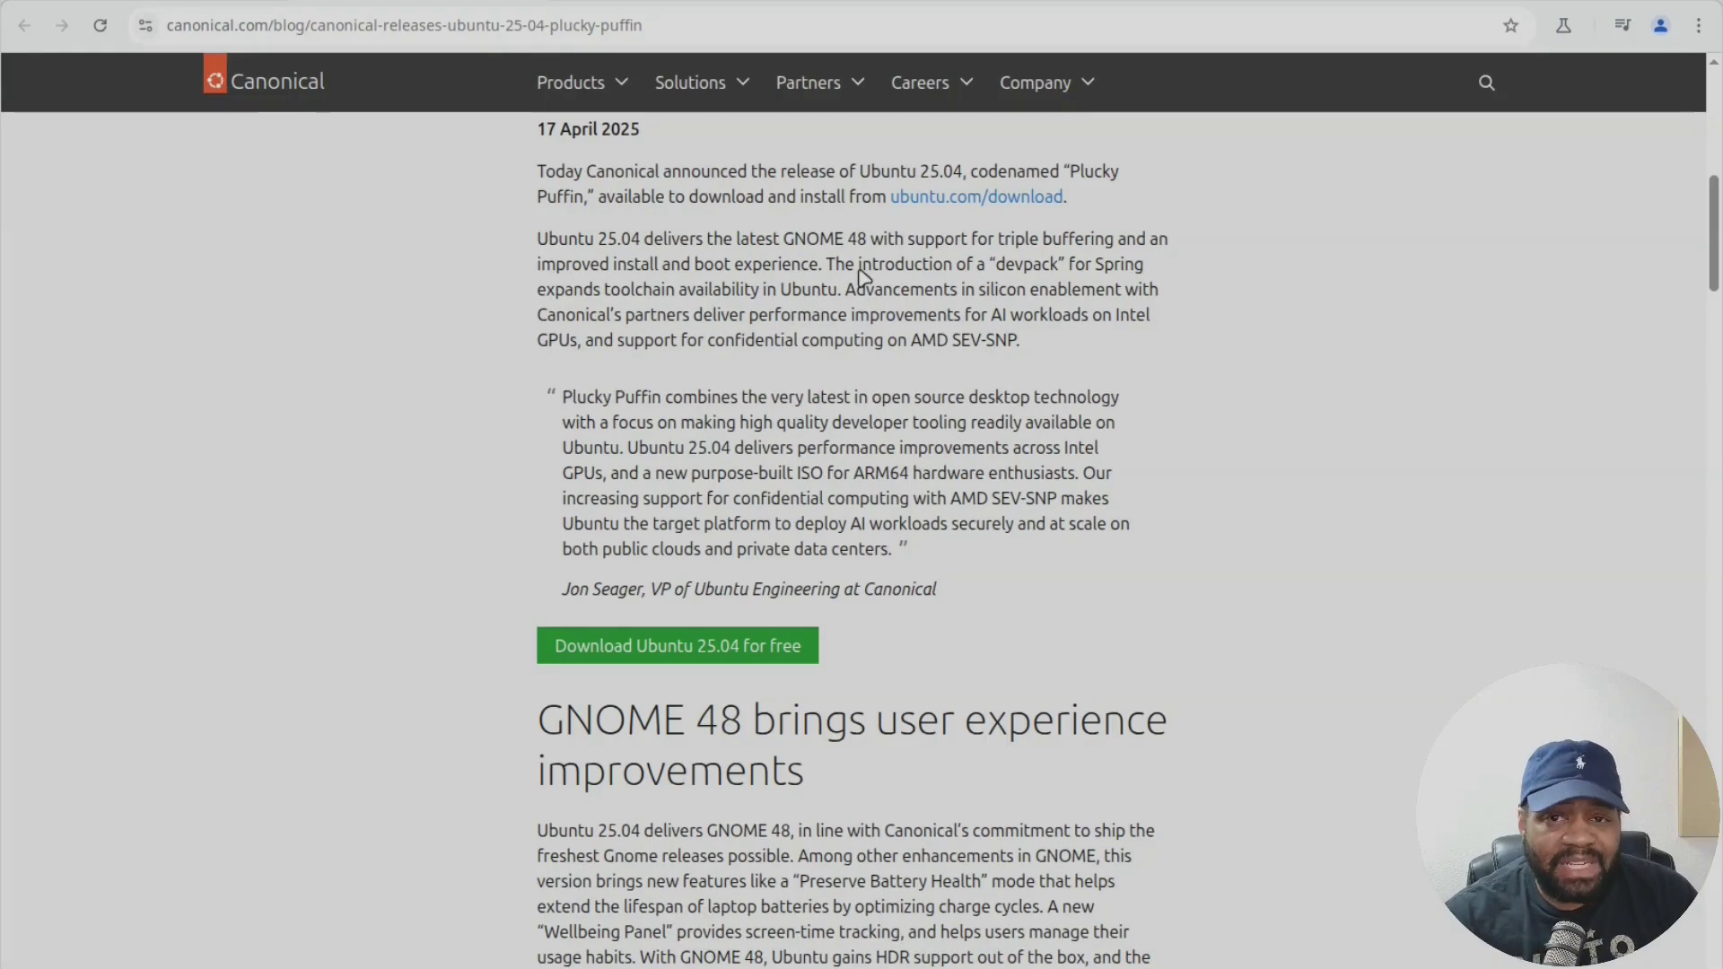
pyautogui.scroll(1, 678, 258)
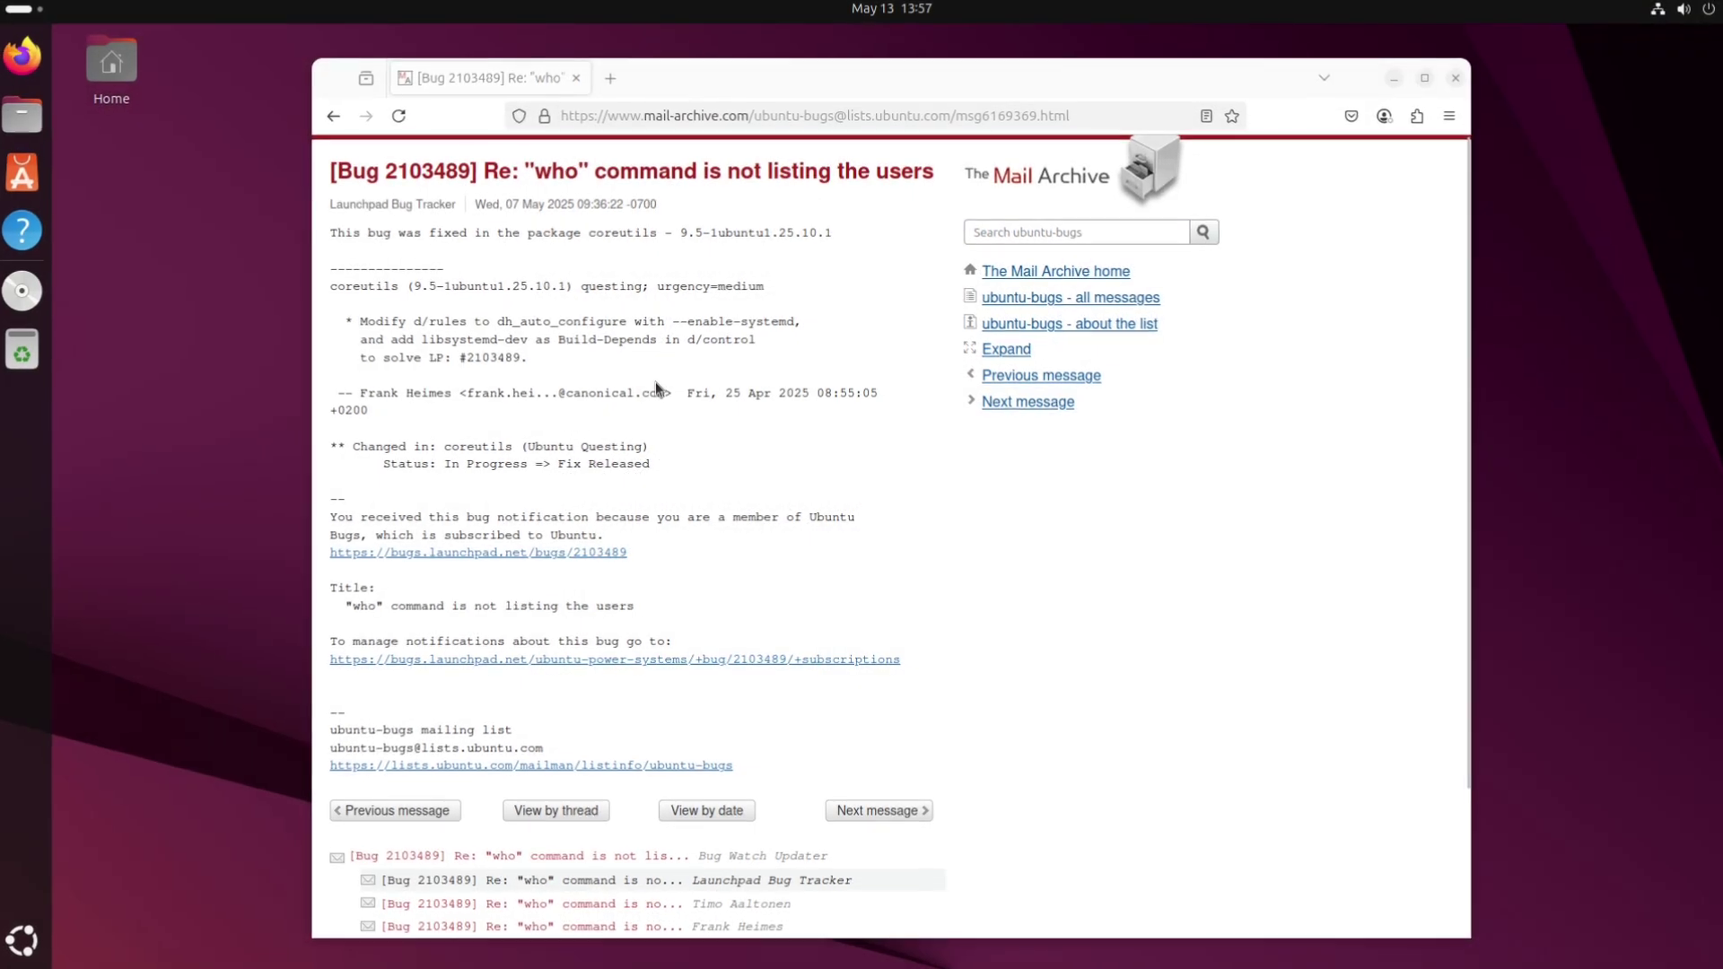
pyautogui.scroll(-3, 654, 386)
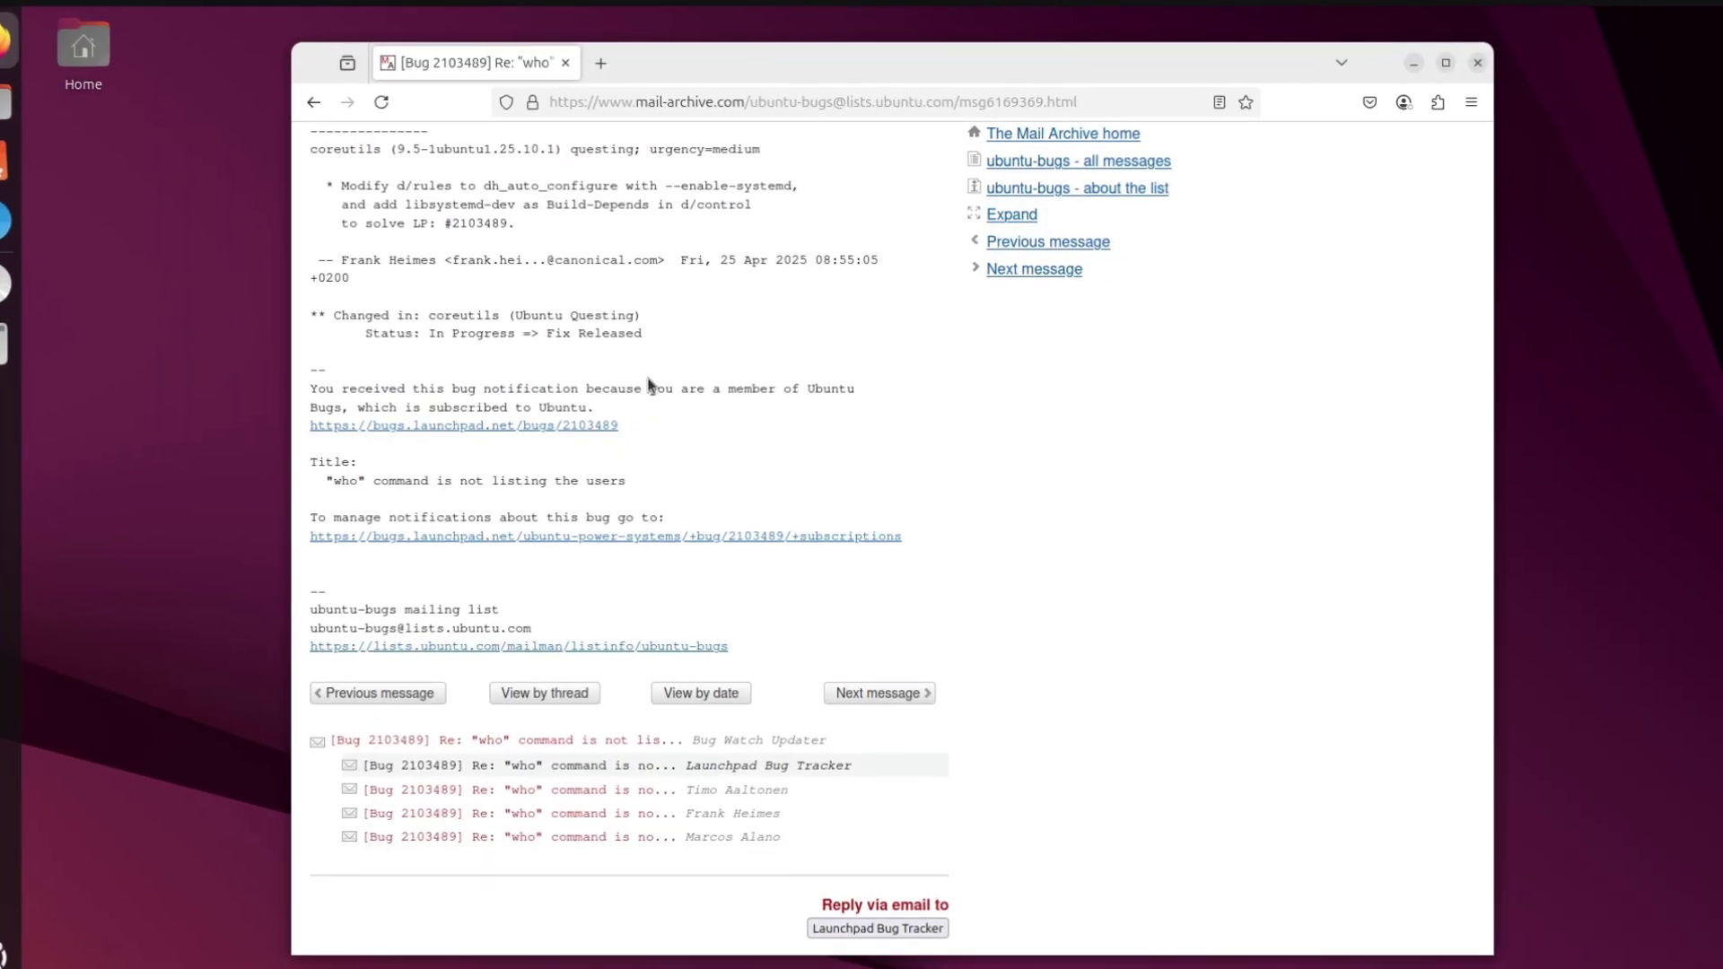
pyautogui.scroll(3, 653, 386)
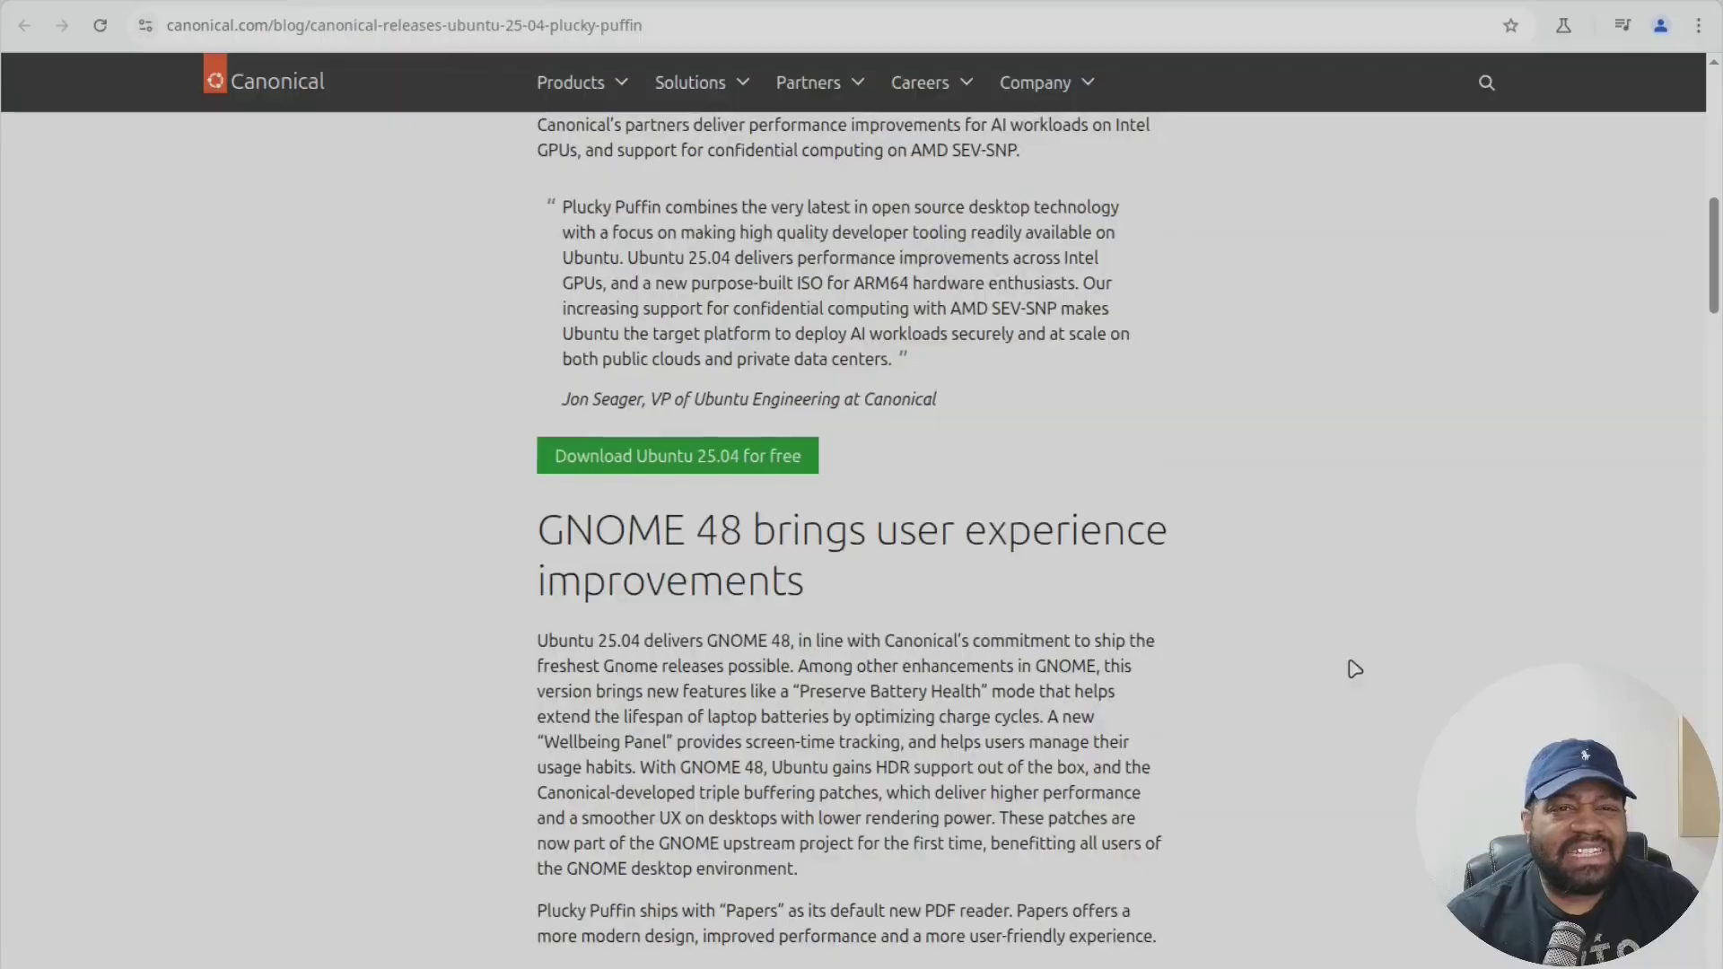
pyautogui.scroll(-2, 1353, 669)
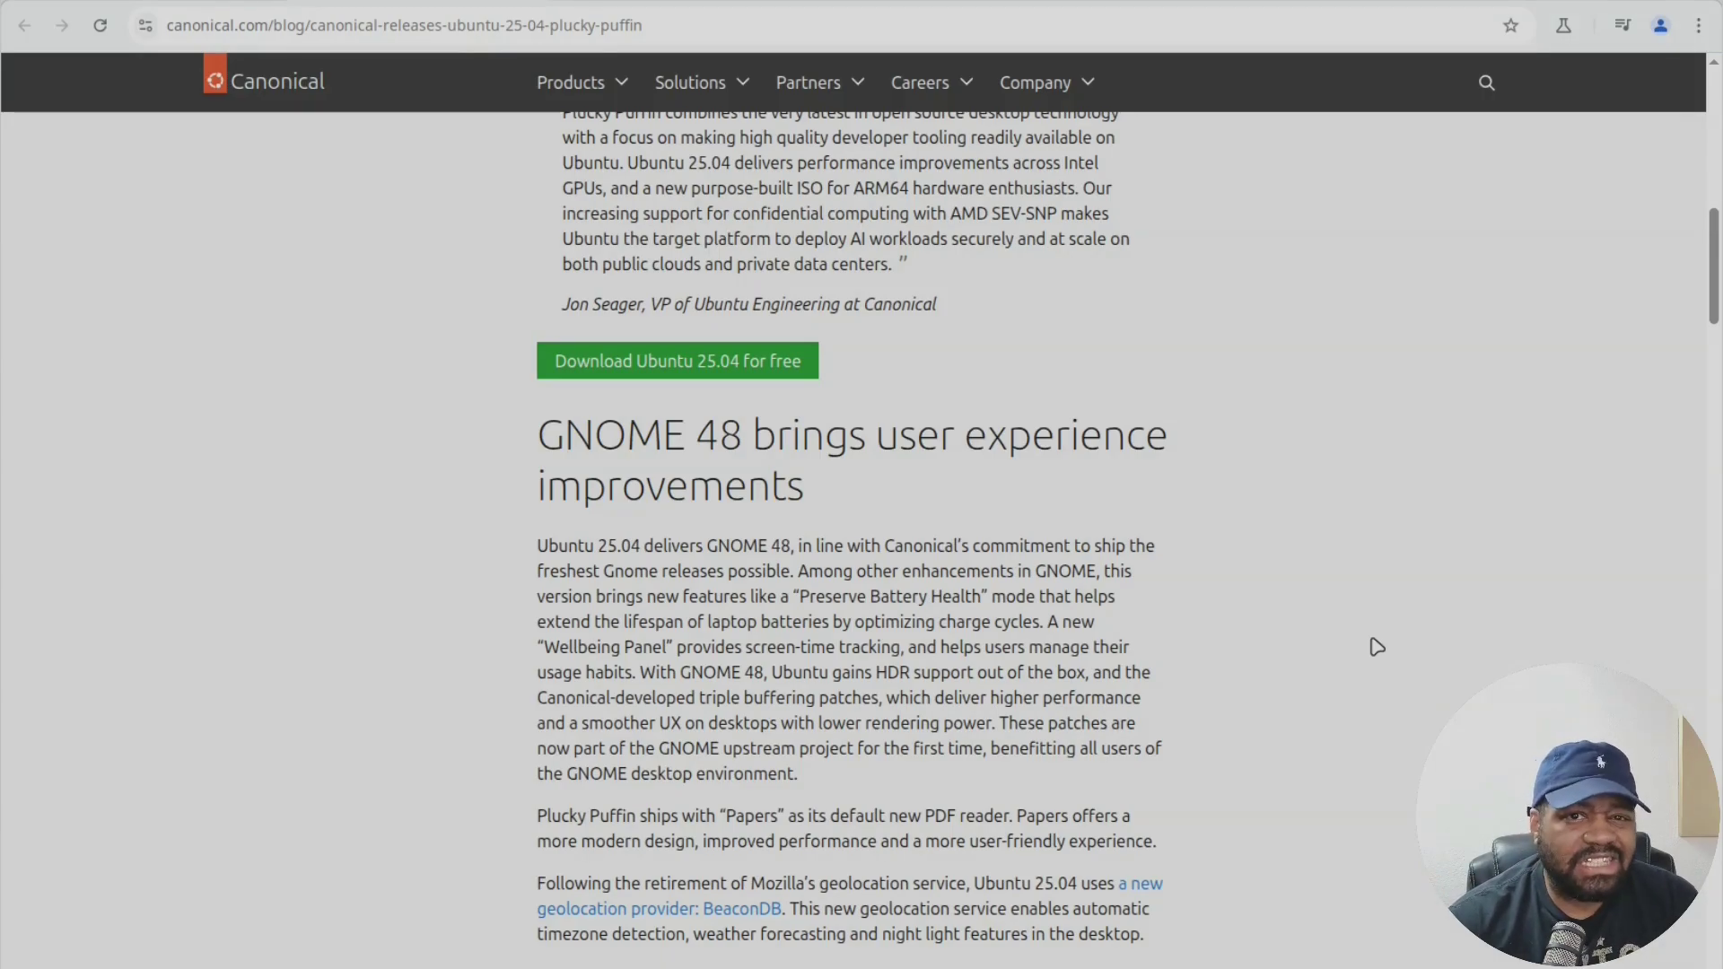
pyautogui.scroll(-12, 1377, 646)
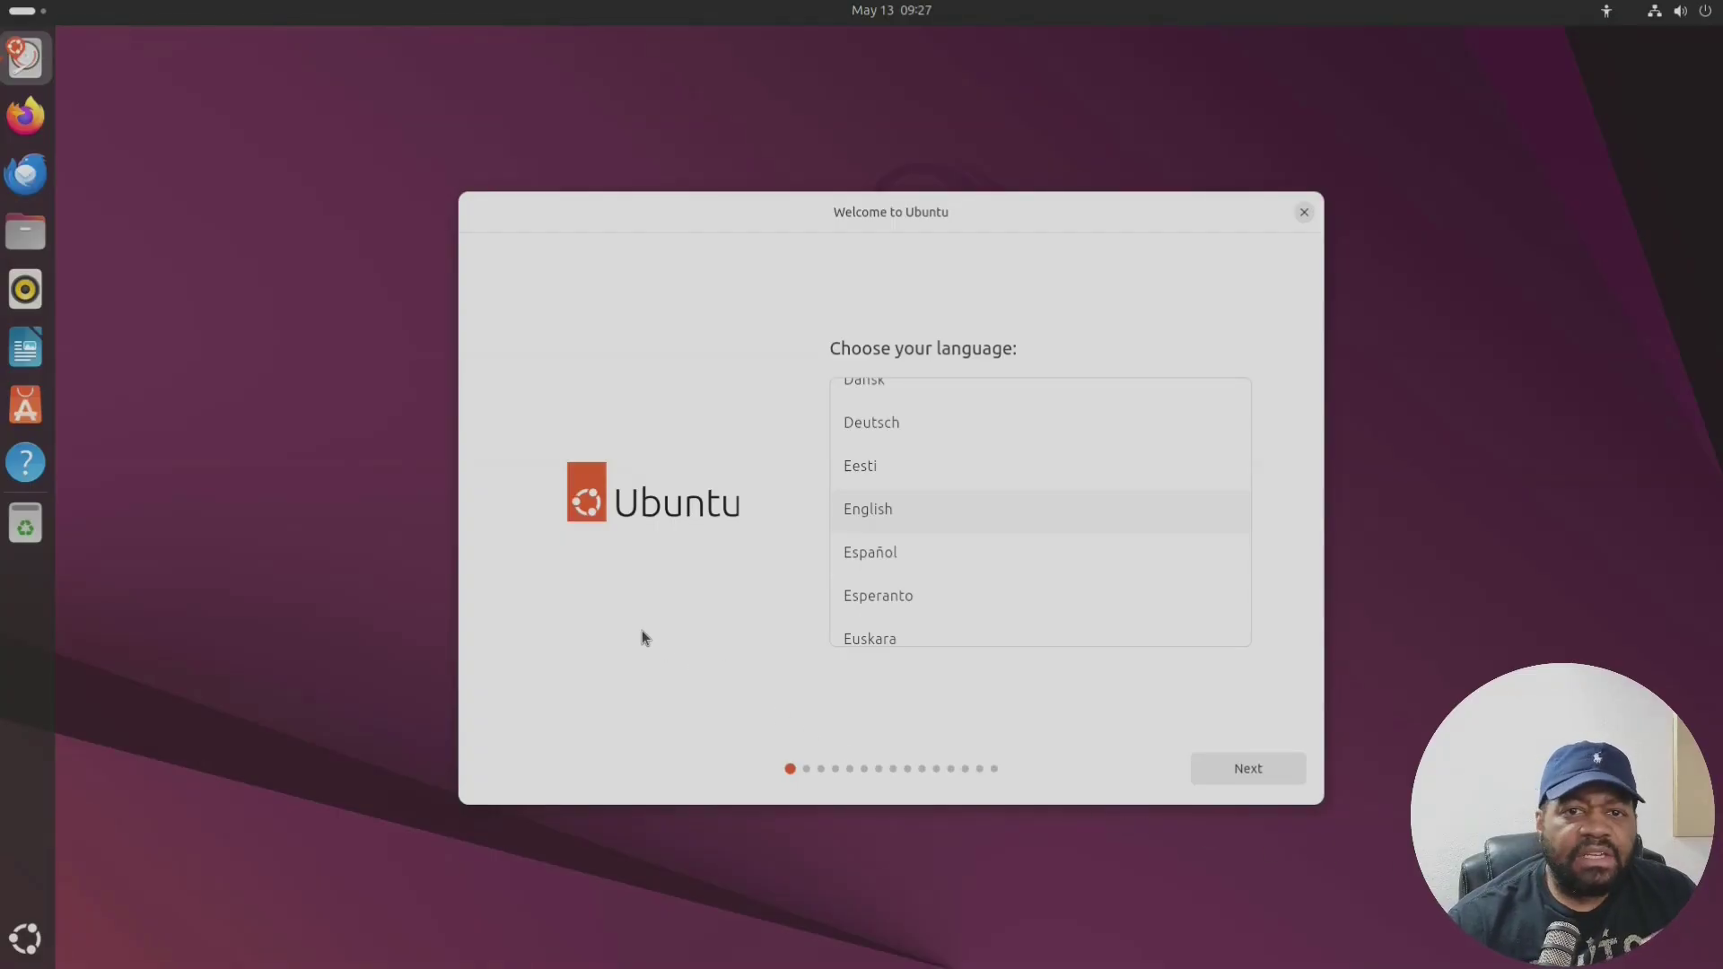
# Accept English, default accessibility, English (US) keyboard and wired connection, then choose Interactive installation
pyautogui.click(1248, 769)
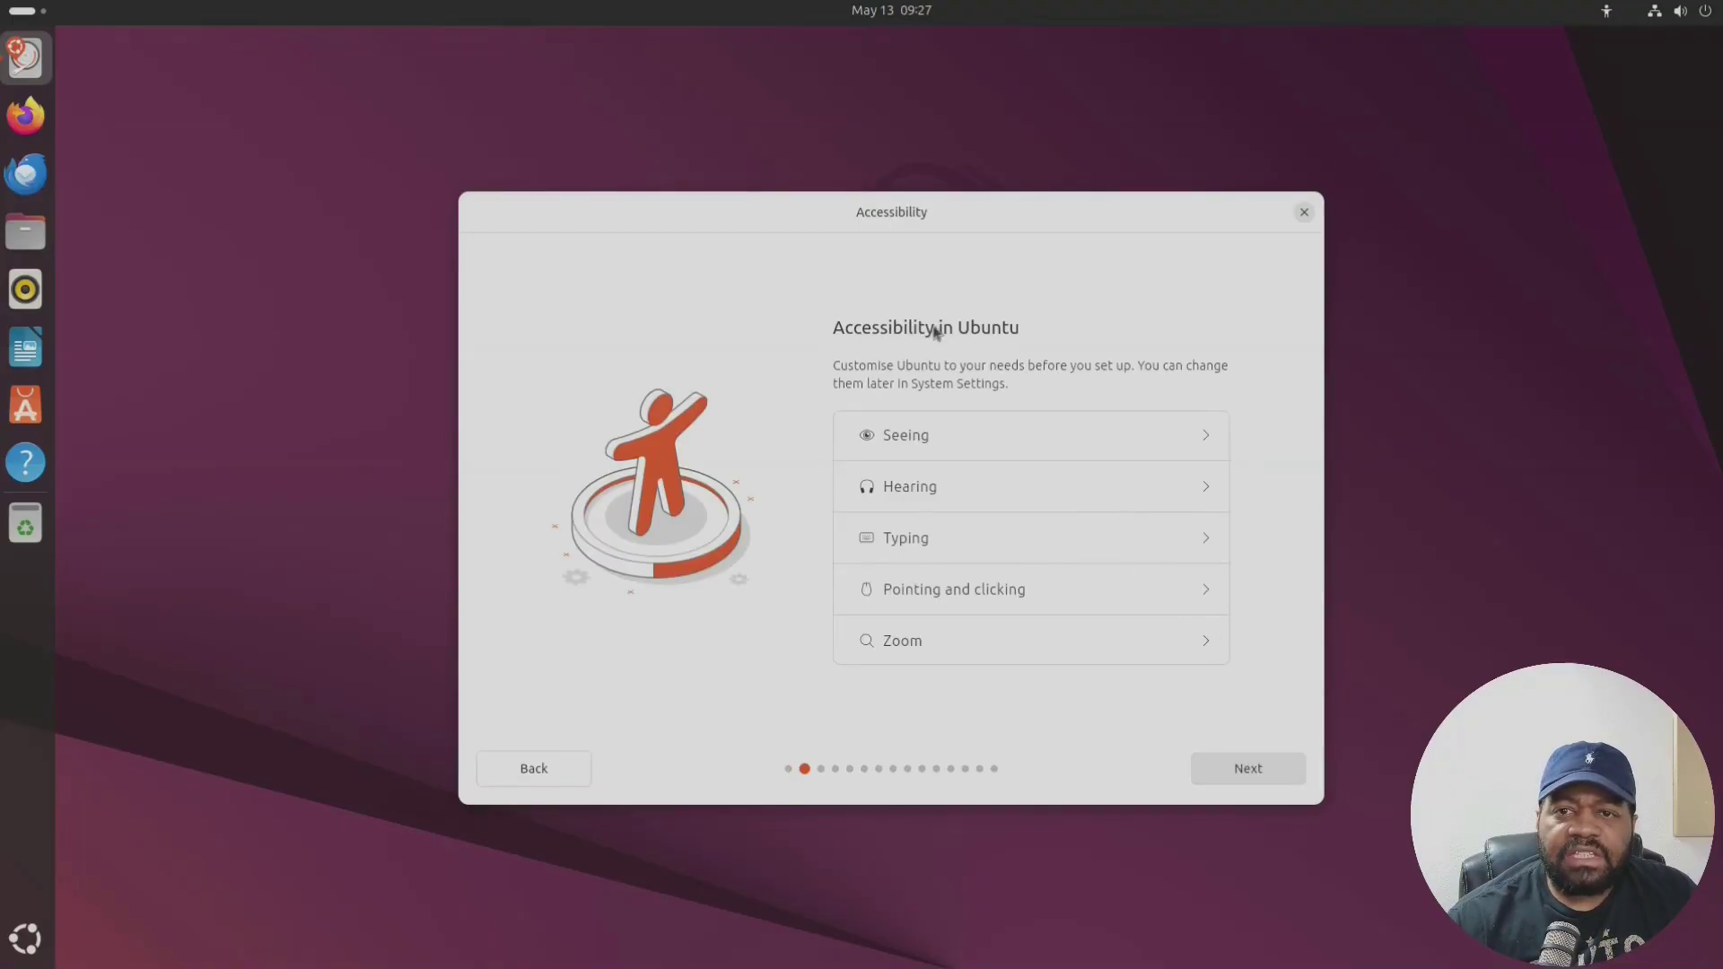
pyautogui.click(1252, 778)
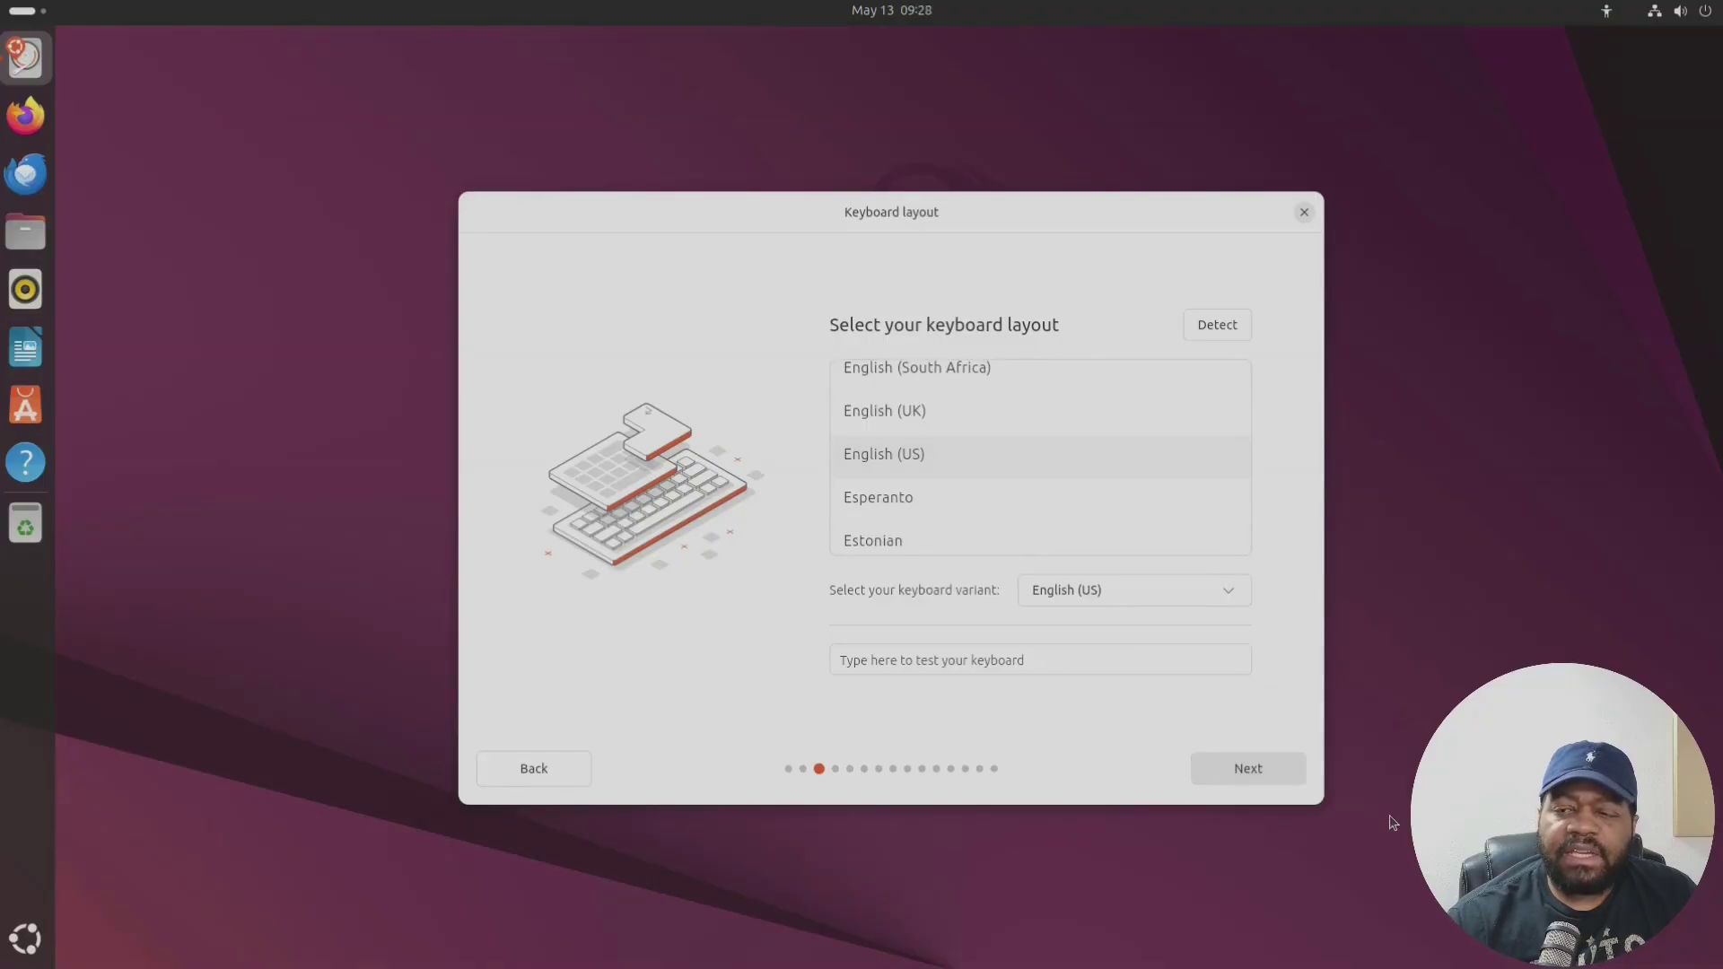
pyautogui.click(1255, 775)
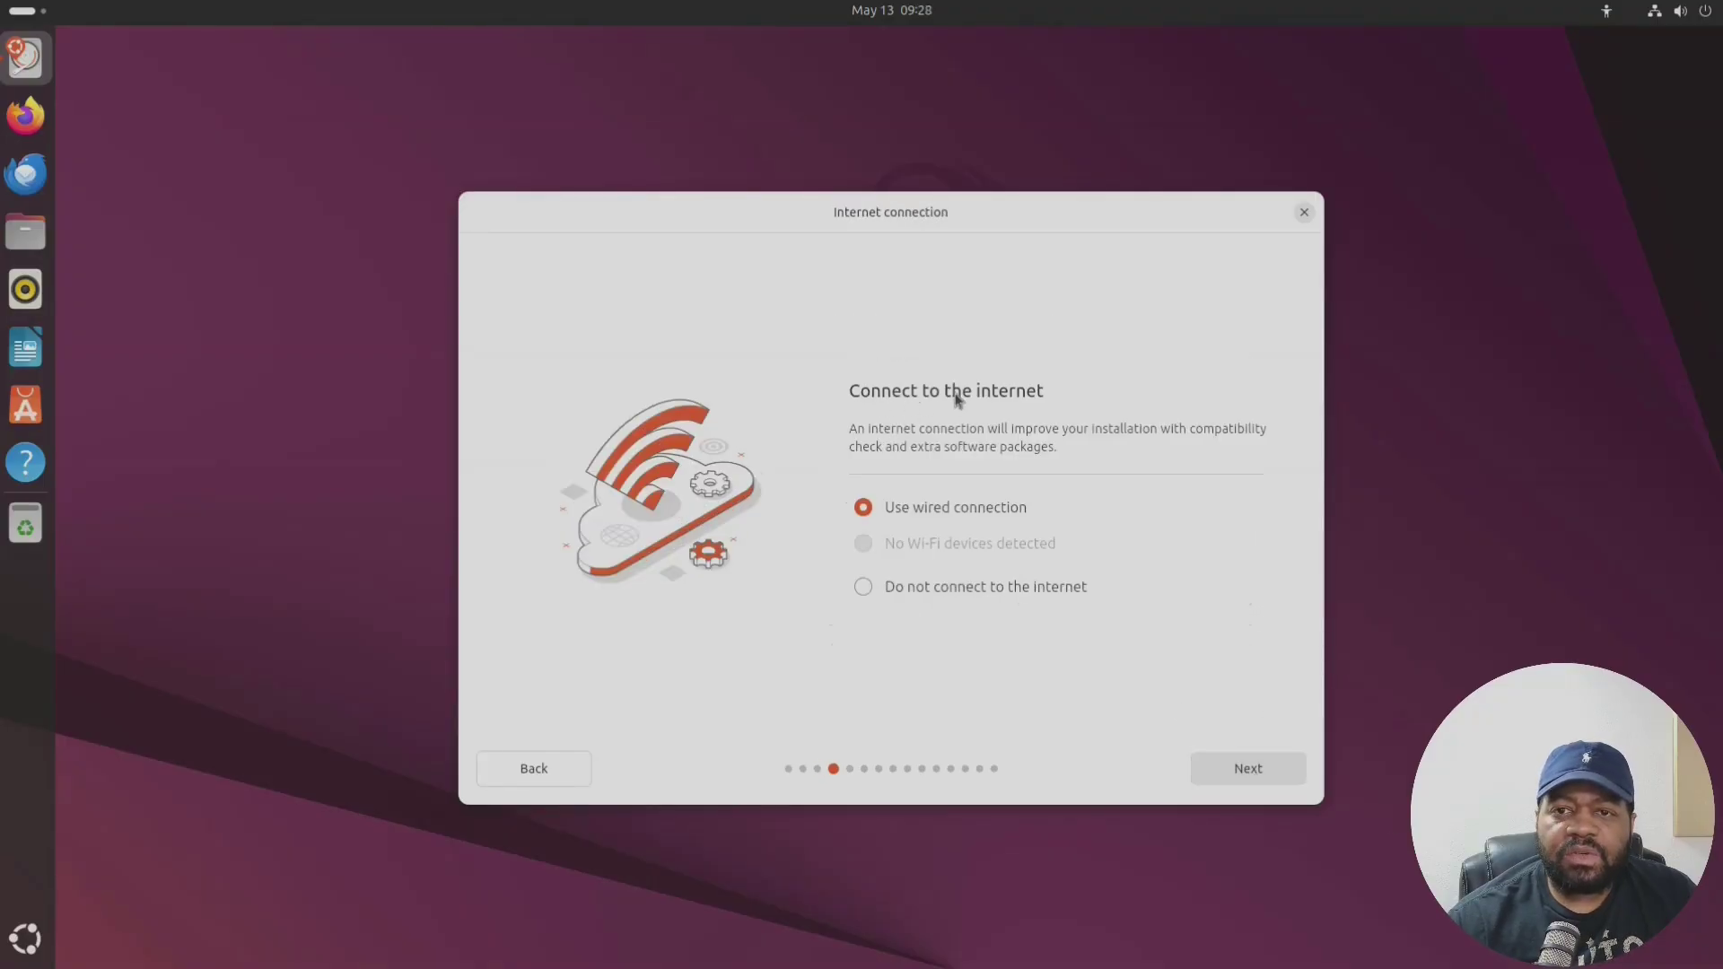
pyautogui.click(1268, 777)
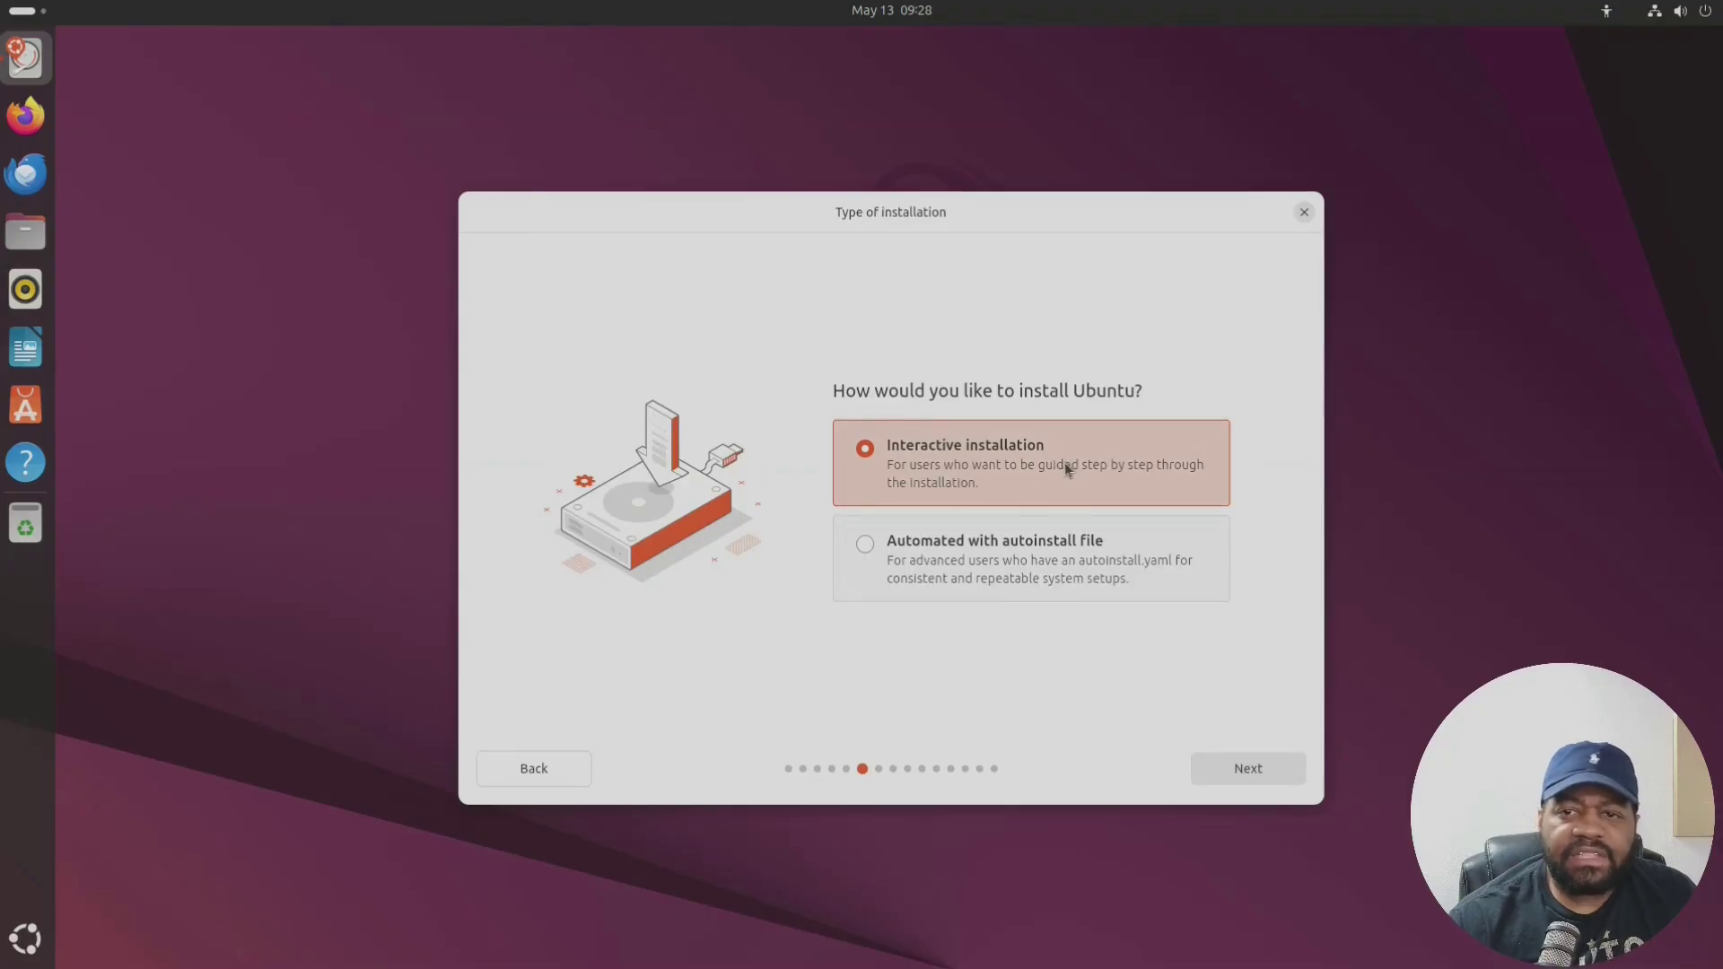
pyautogui.click(1245, 774)
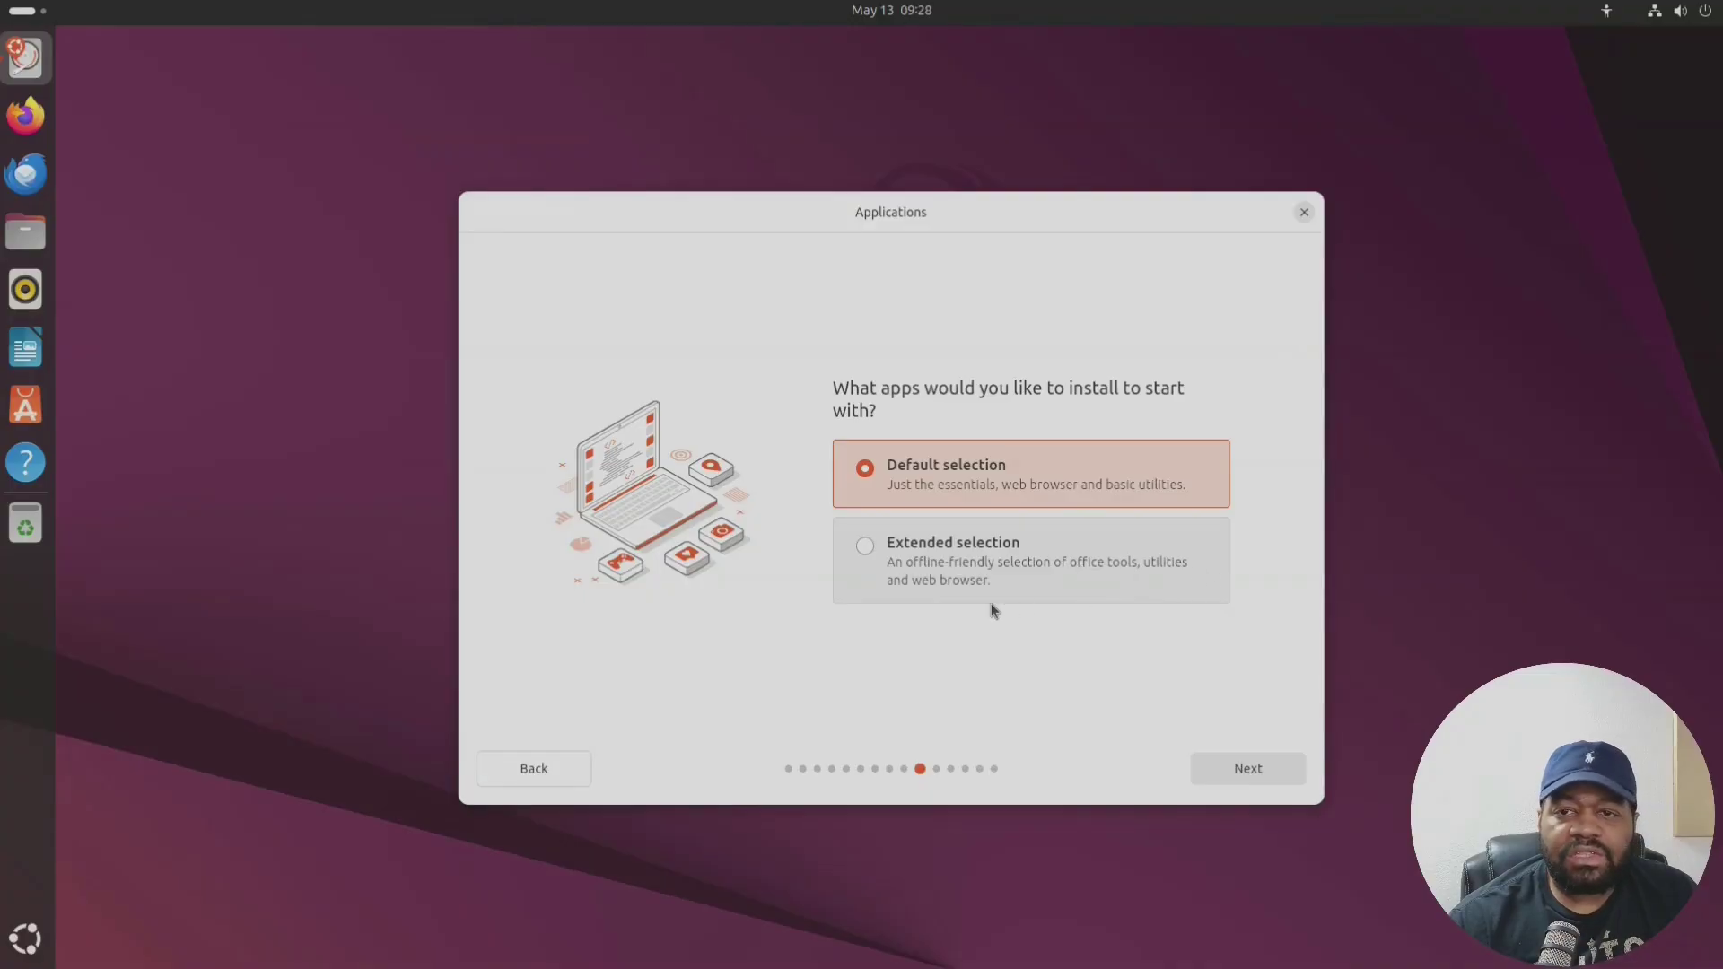
# Keep the Default selection of apps and leave third-party drivers unchecked
pyautogui.click(1246, 770)
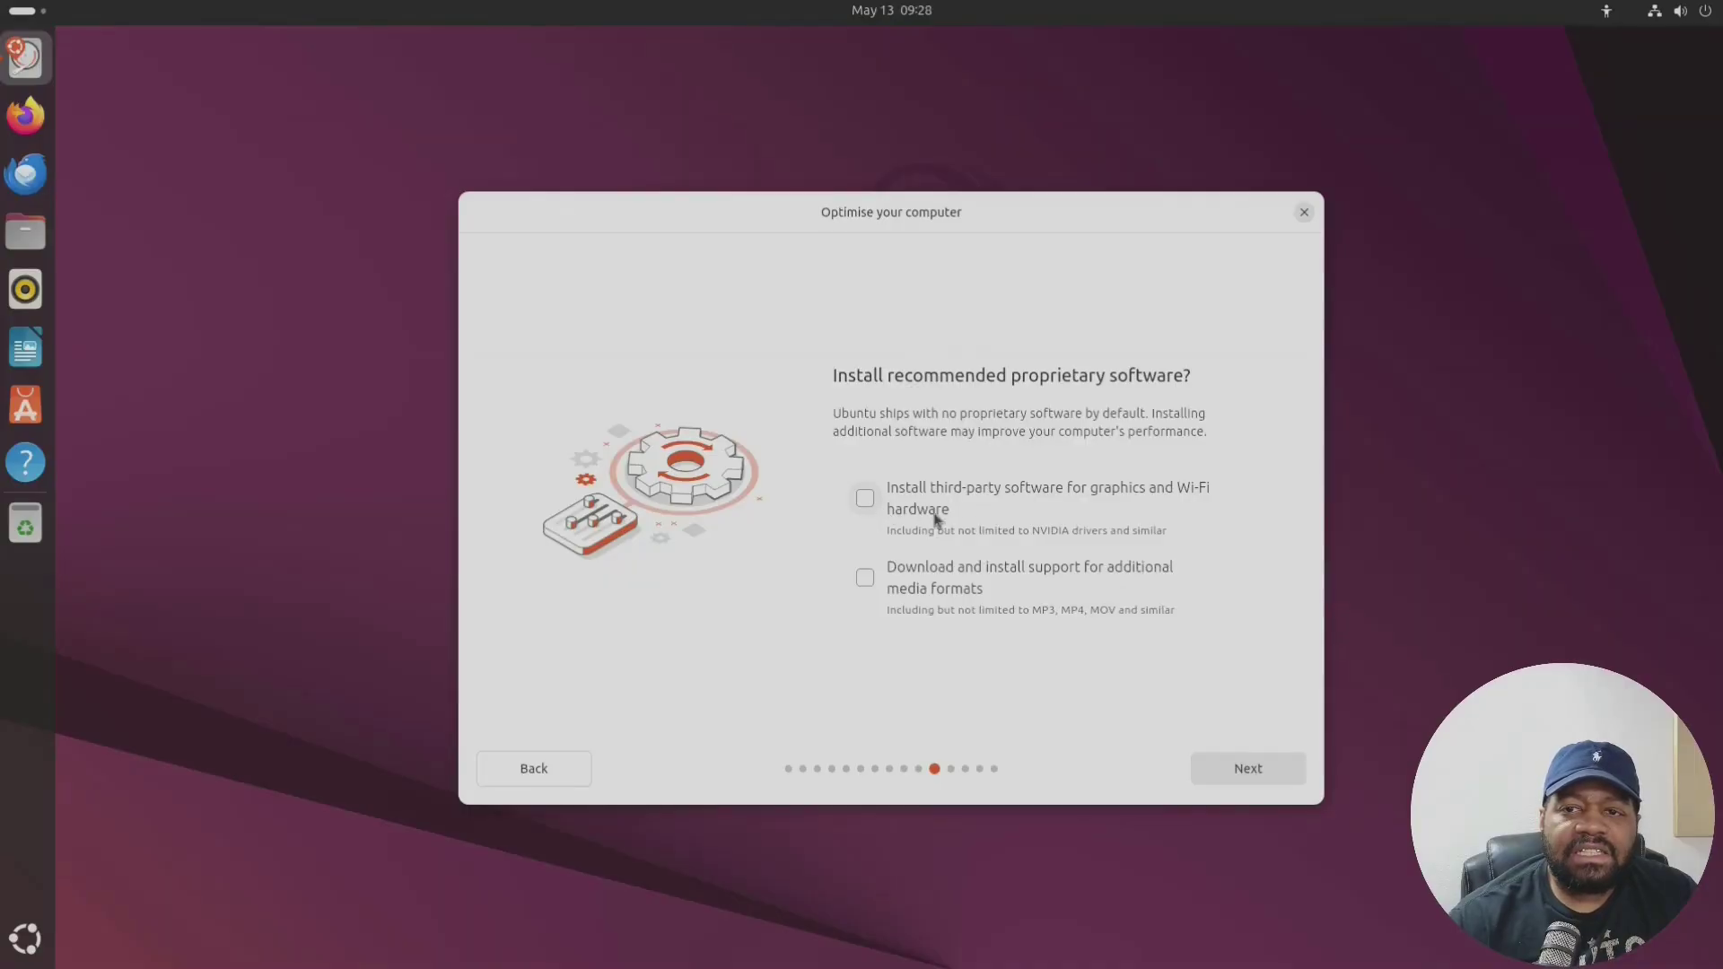
pyautogui.click(866, 501)
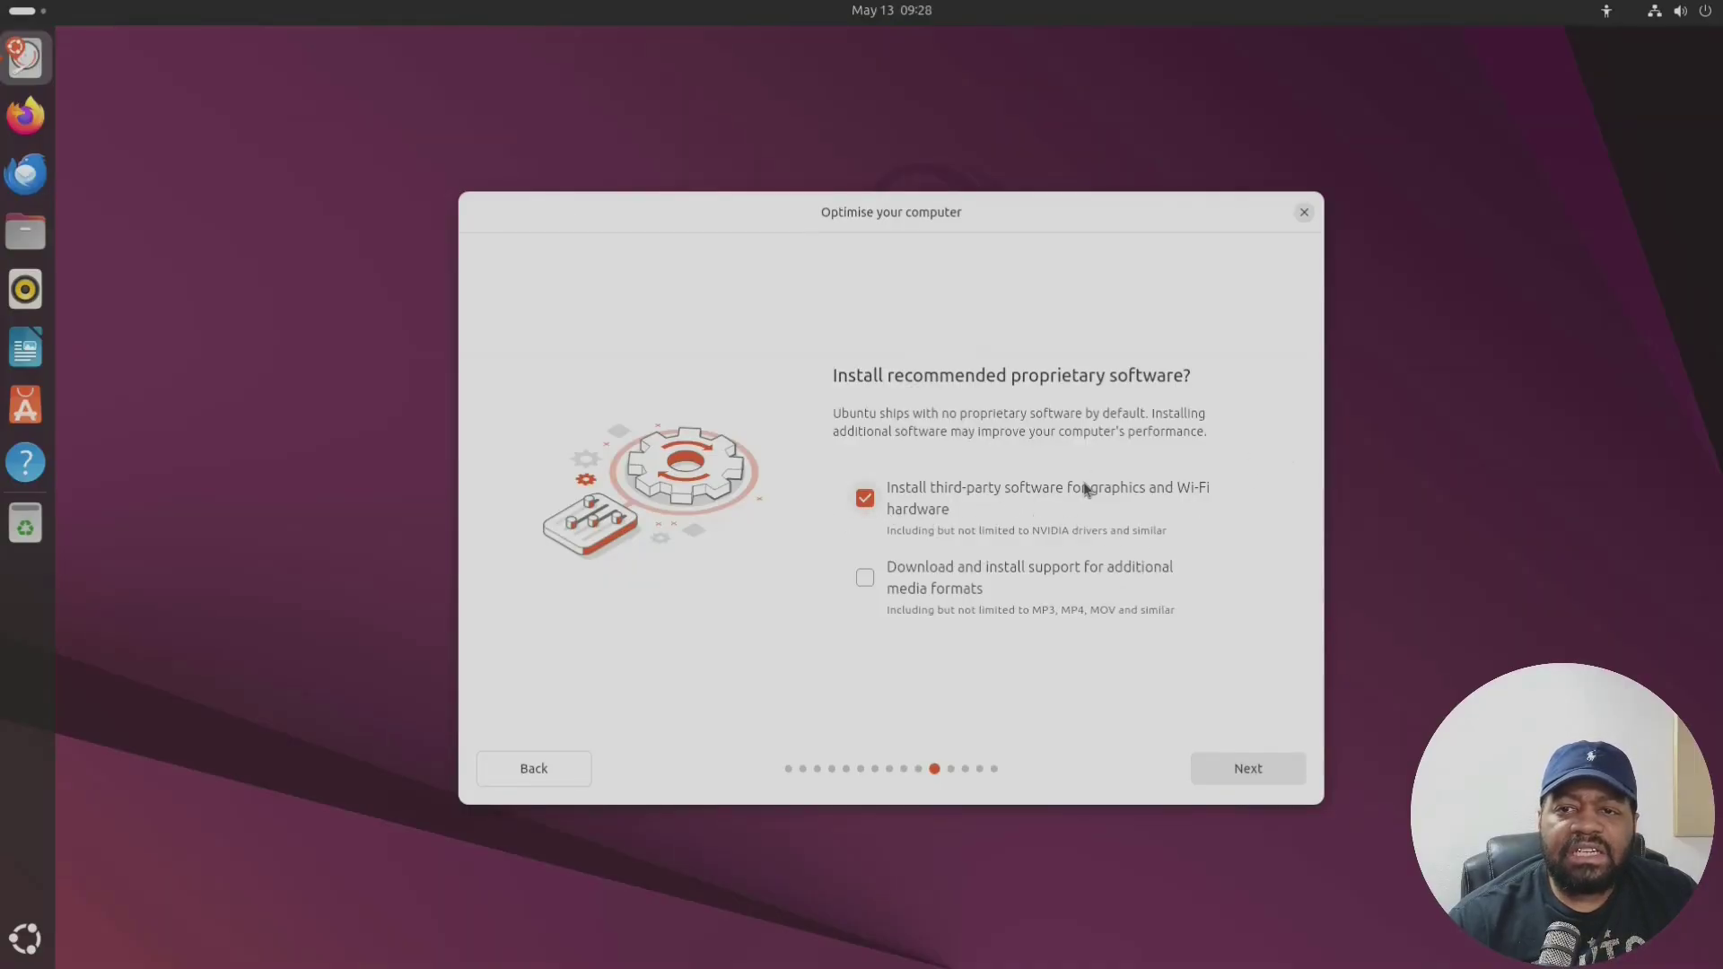
pyautogui.click(865, 501)
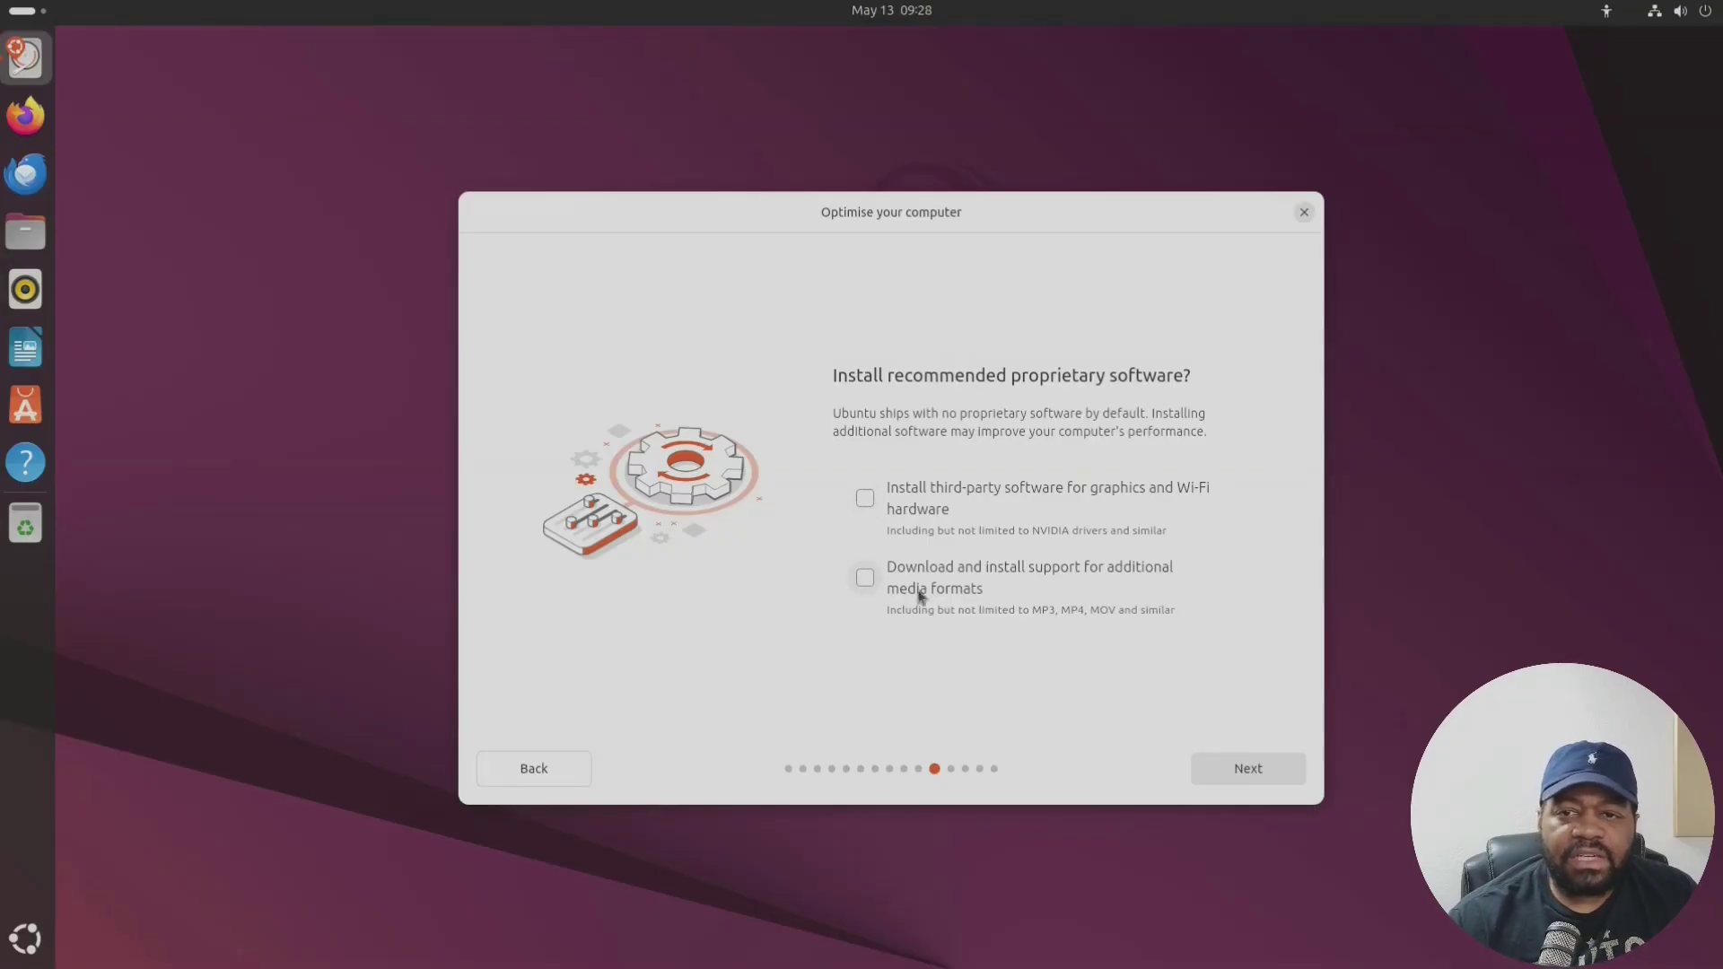
pyautogui.click(1265, 779)
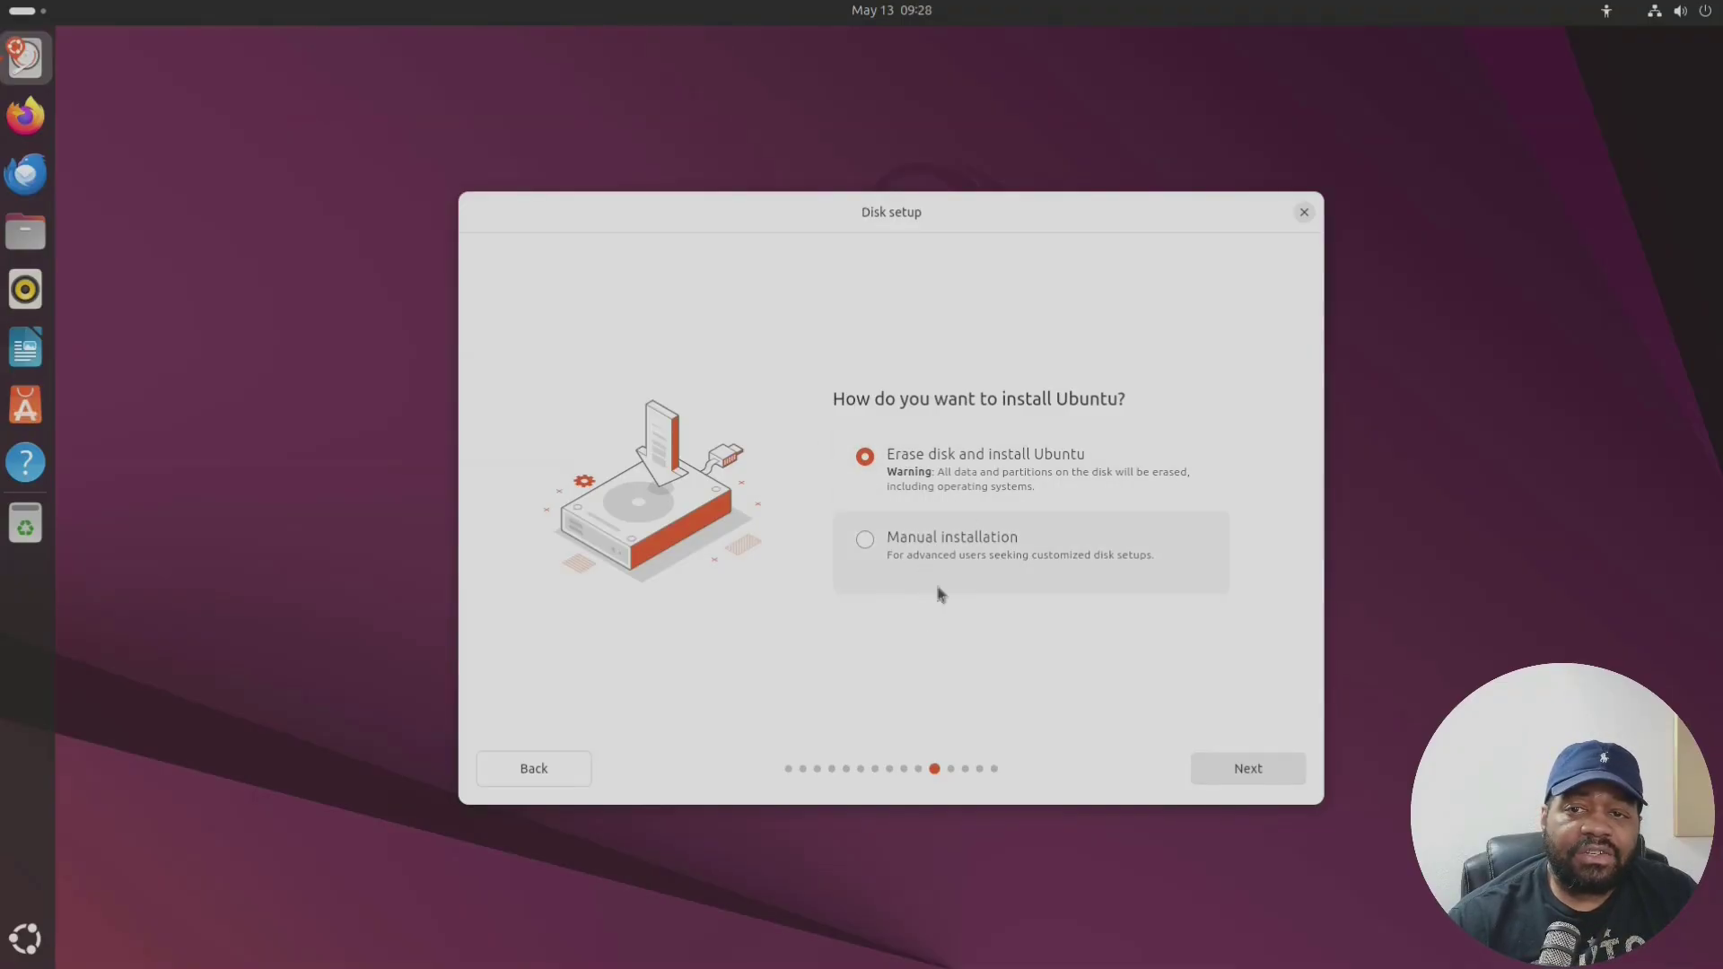
# Keep Erase disk and install Ubuntu, and reveal the LVM and ZFS advanced options
pyautogui.click(1259, 773)
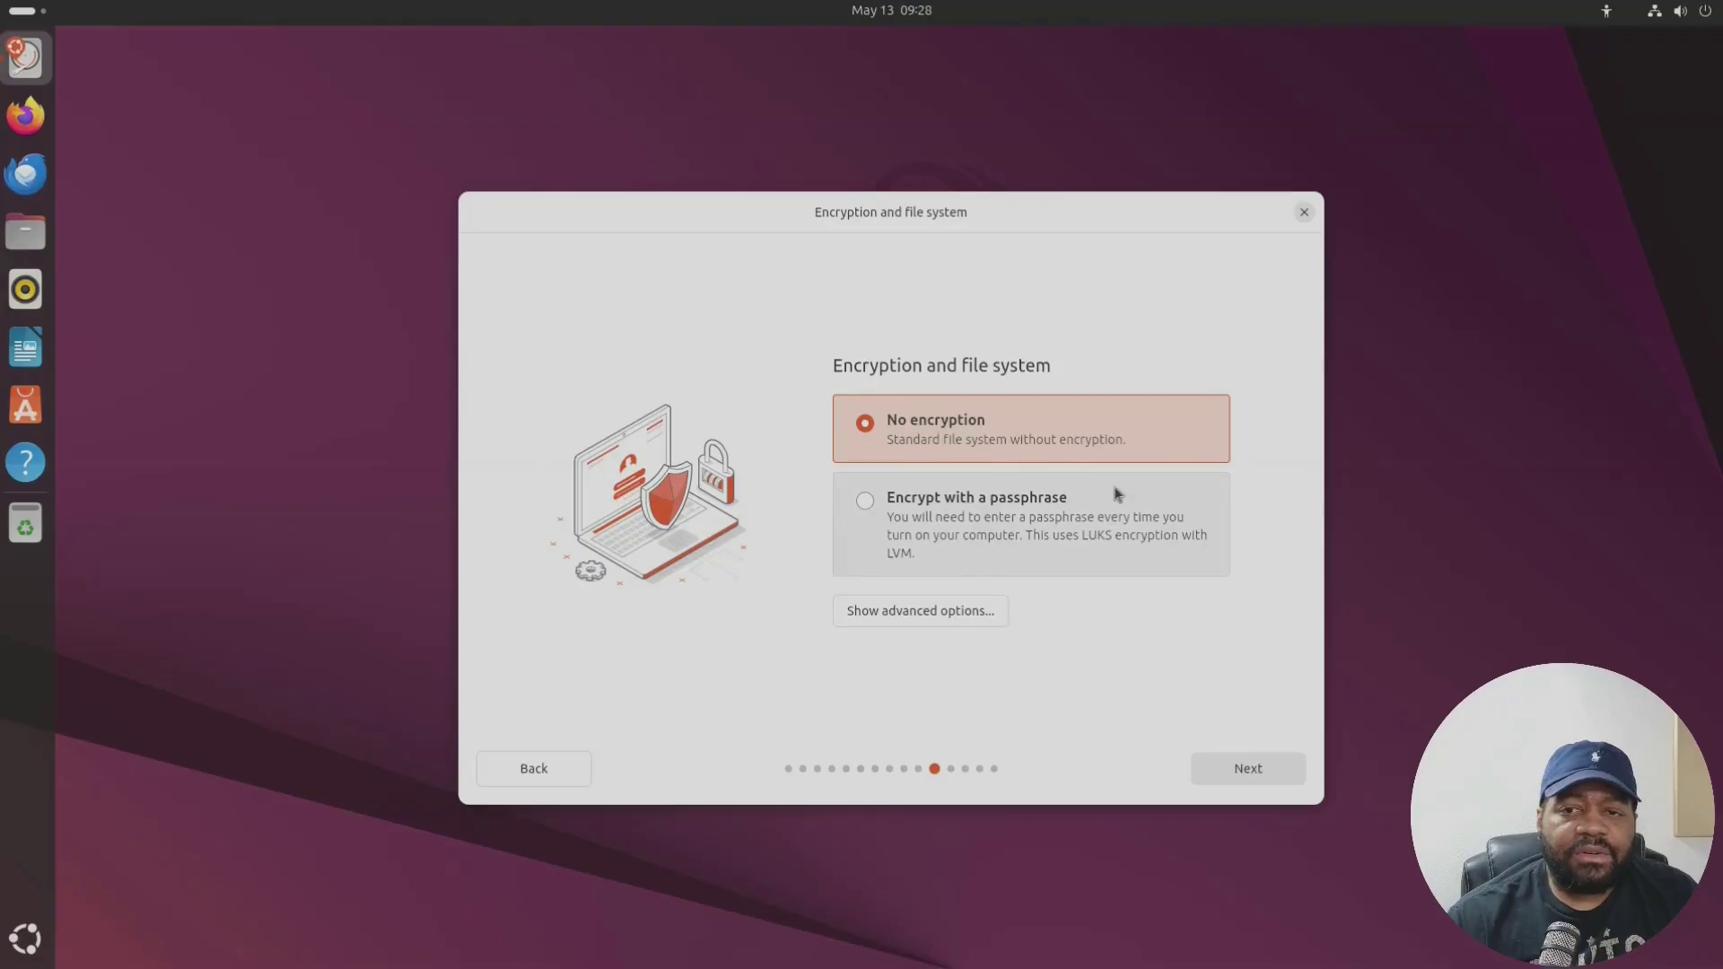
pyautogui.click(922, 615)
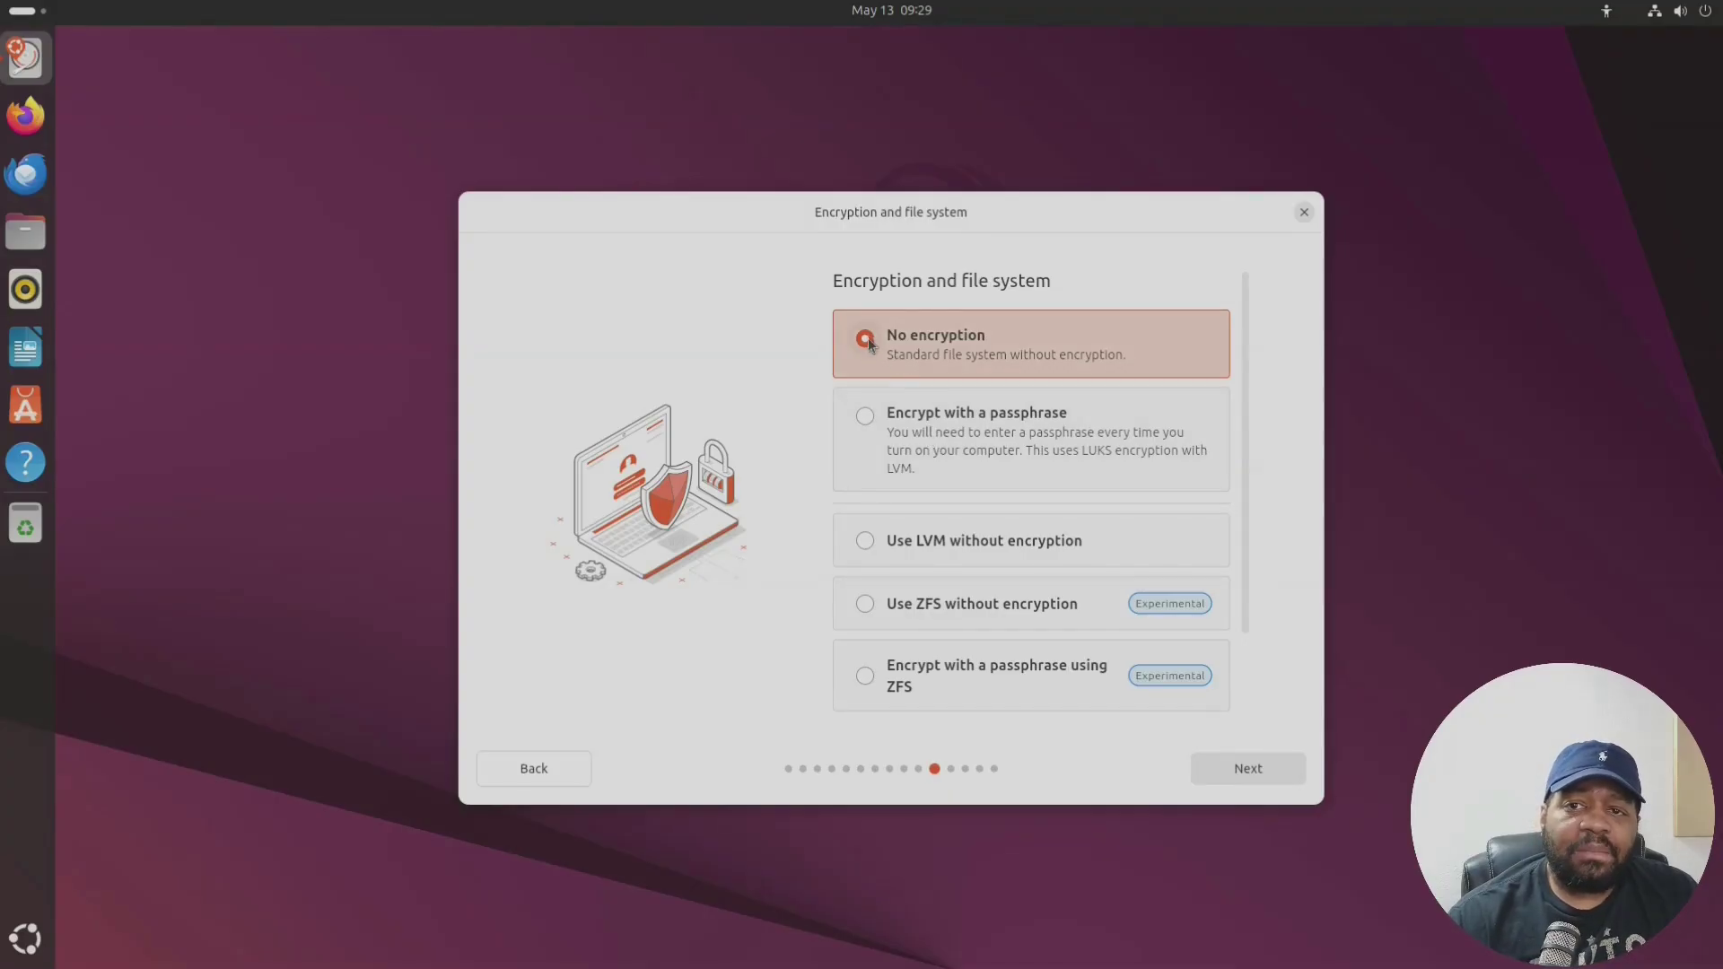
pyautogui.scroll(-2, 1246, 617)
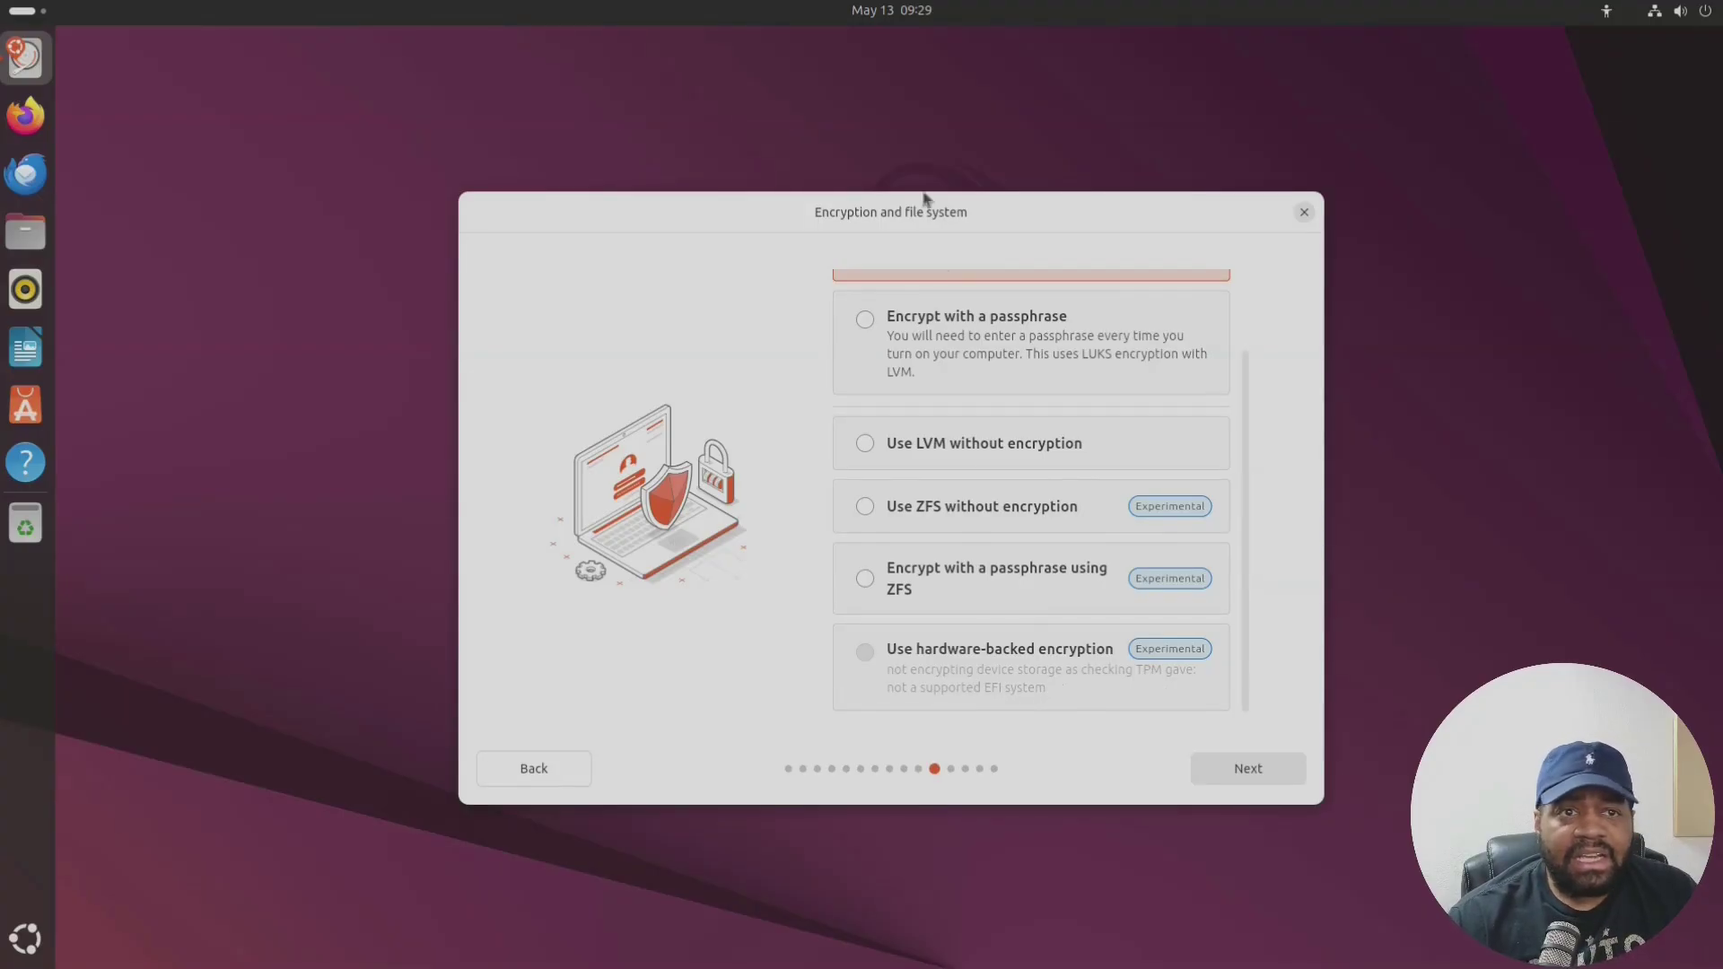
# Keep No encryption, then enter the user's name and set the computer name to ub25
pyautogui.click(1247, 769)
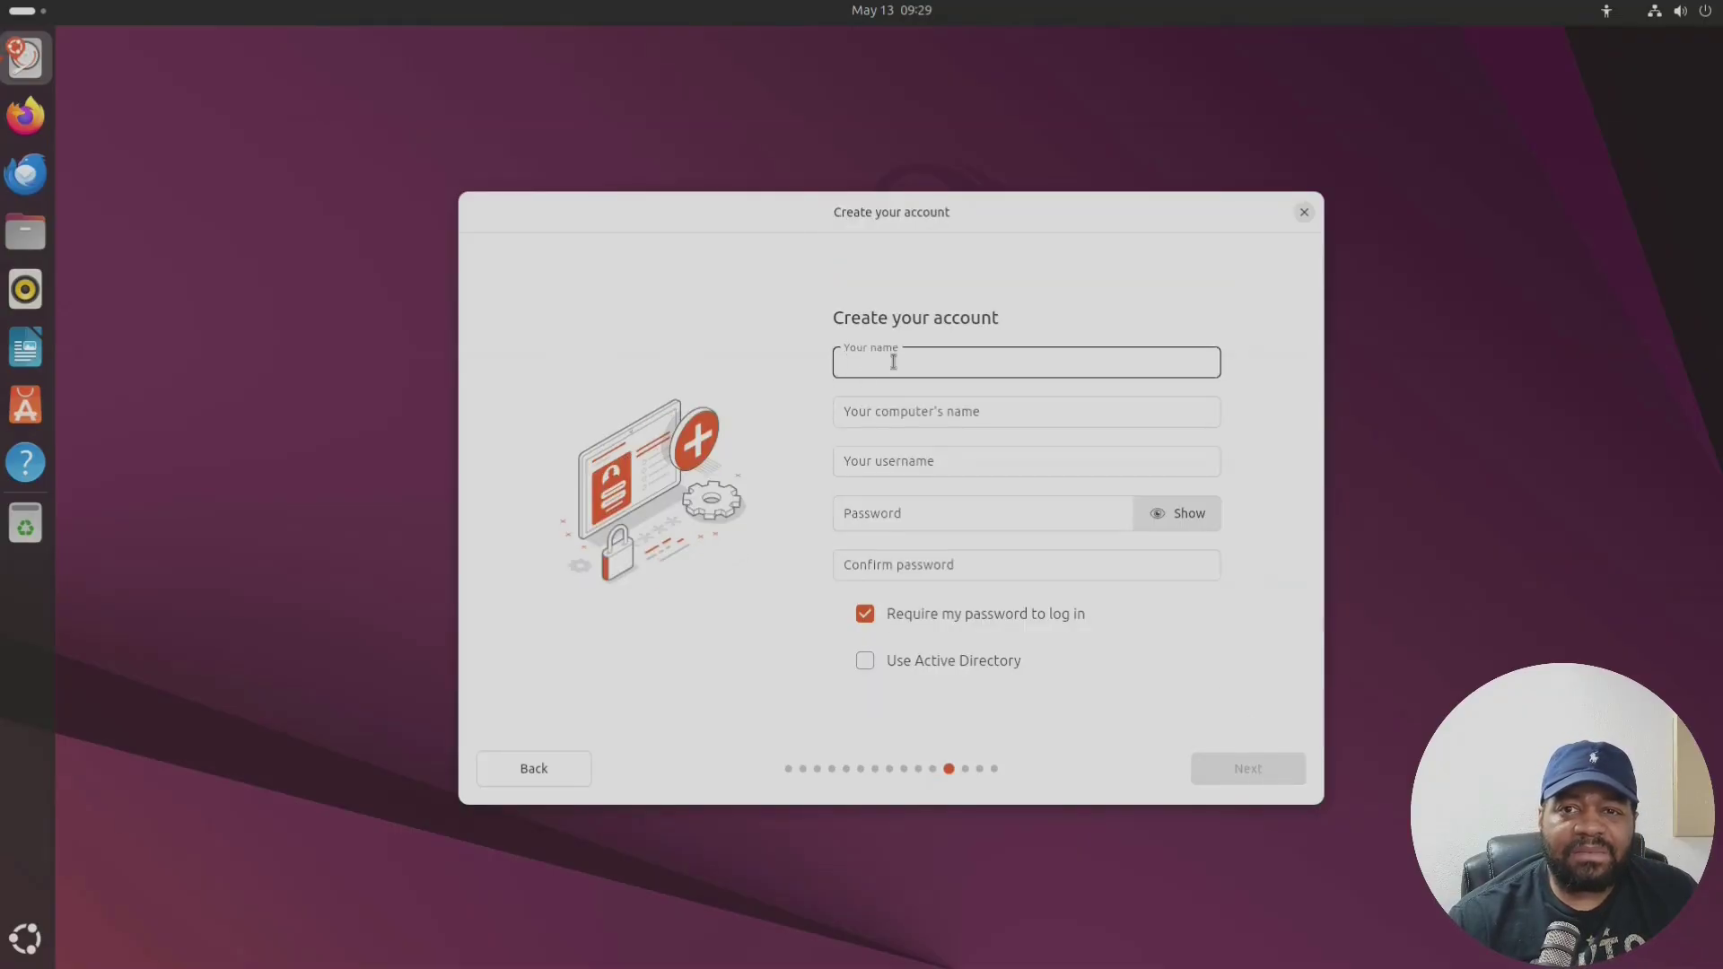
pyautogui.write('josh')
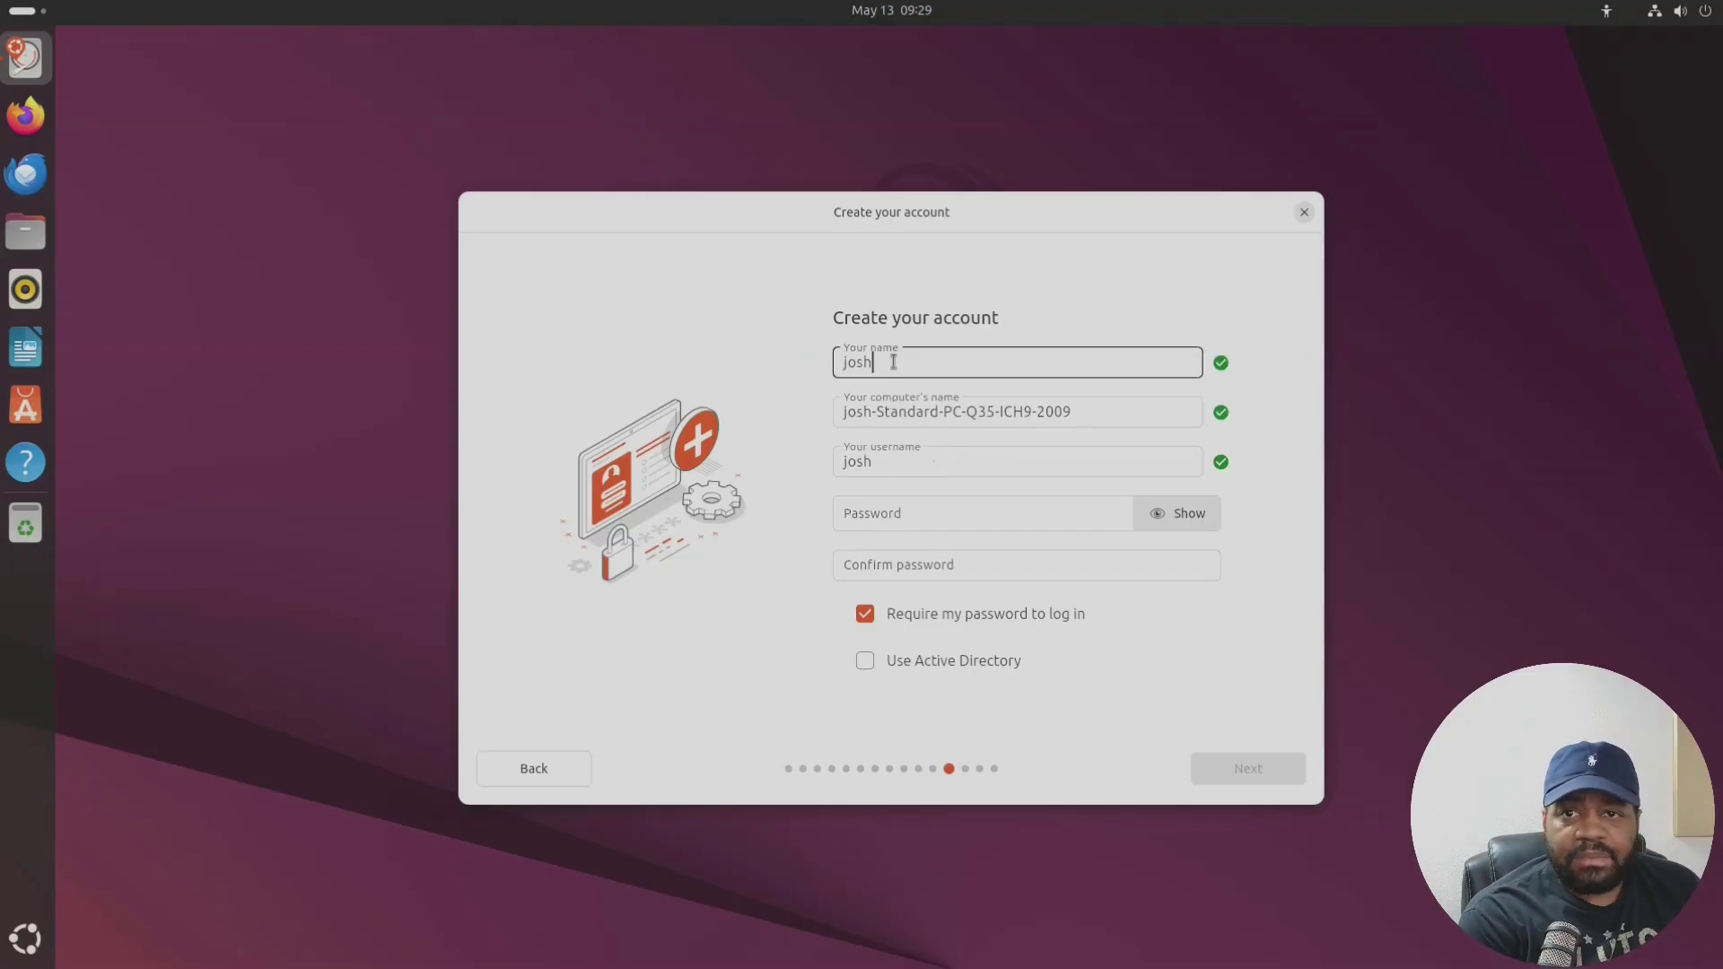
pyautogui.press('Tab')
pyautogui.write('ub25.0')
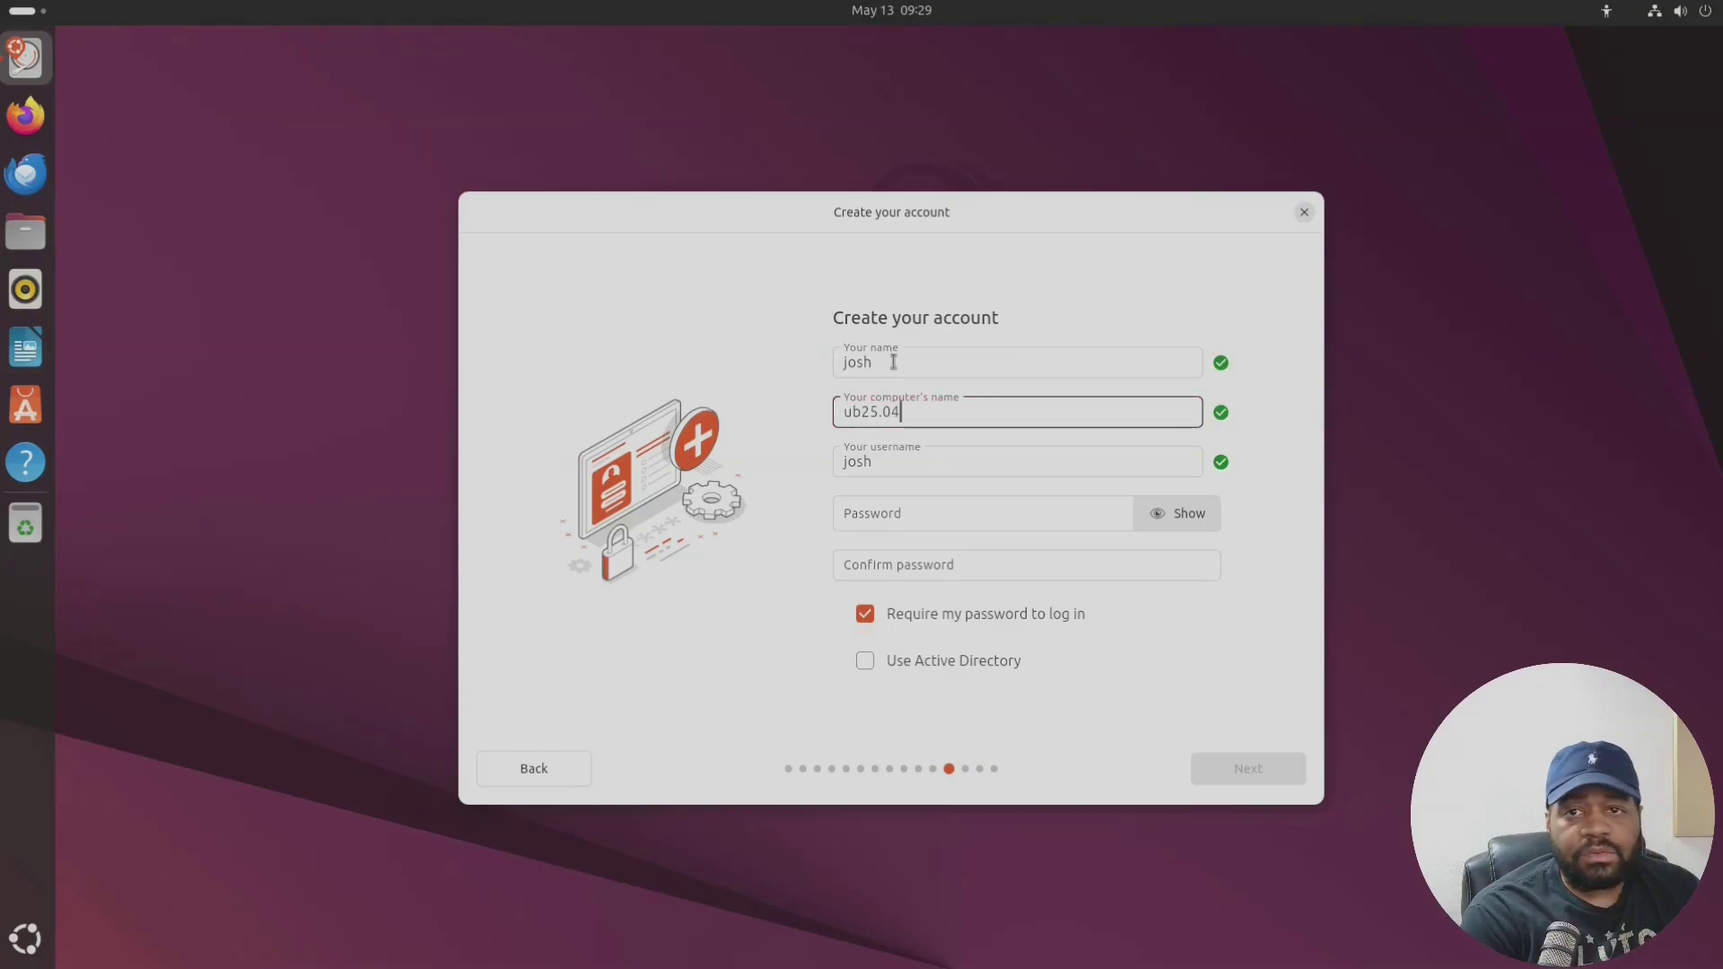
pyautogui.press('BackSpace')
pyautogui.press('BackSpace')
pyautogui.press('Tab')
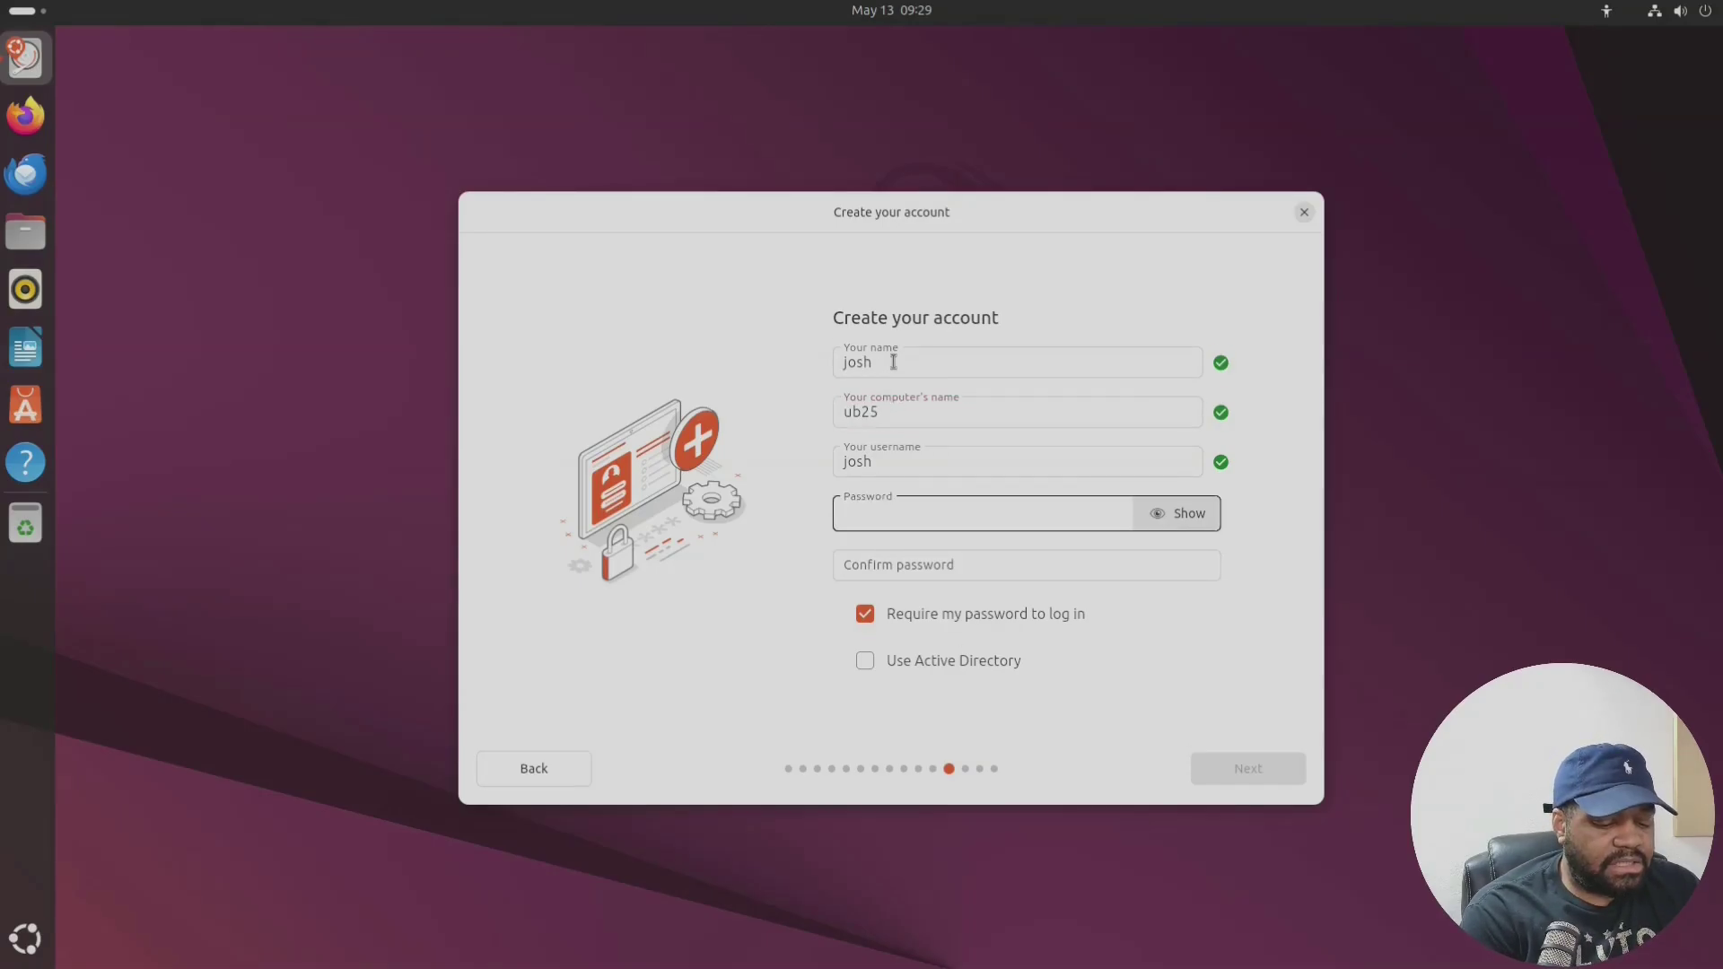
# Enter and confirm the account password, then keep the America/Los Angeles timezone
pyautogui.write('•••••')
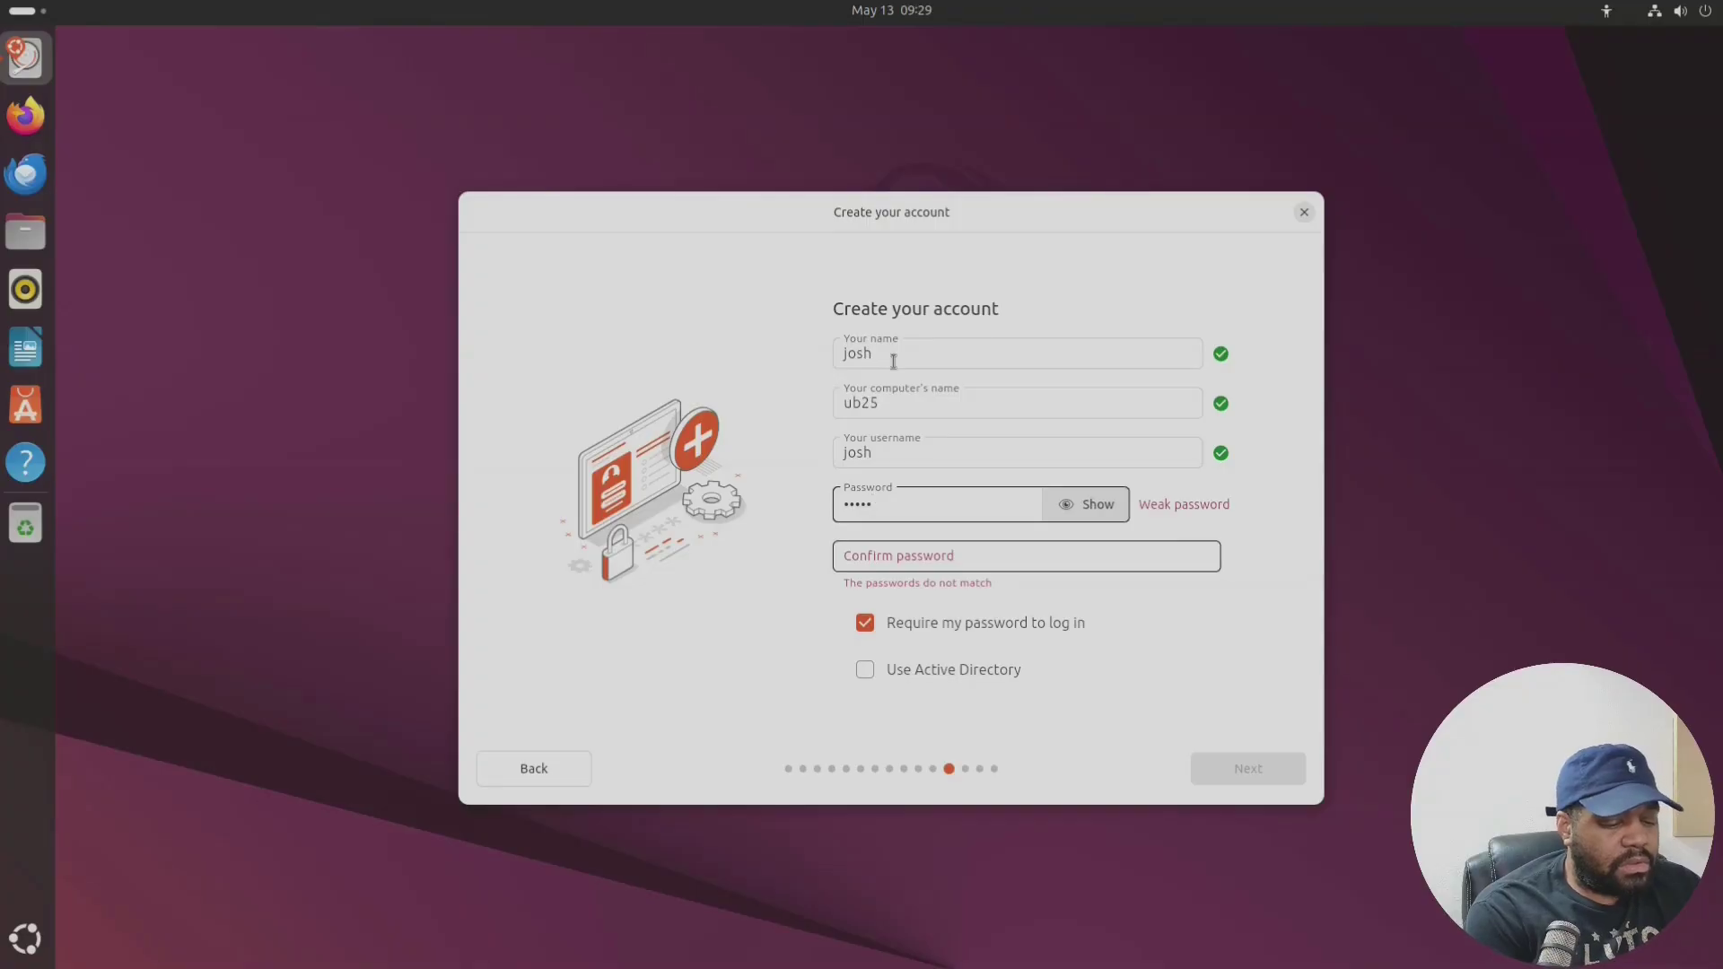
pyautogui.write('••')
pyautogui.press('Tab')
pyautogui.write('•••••••••')
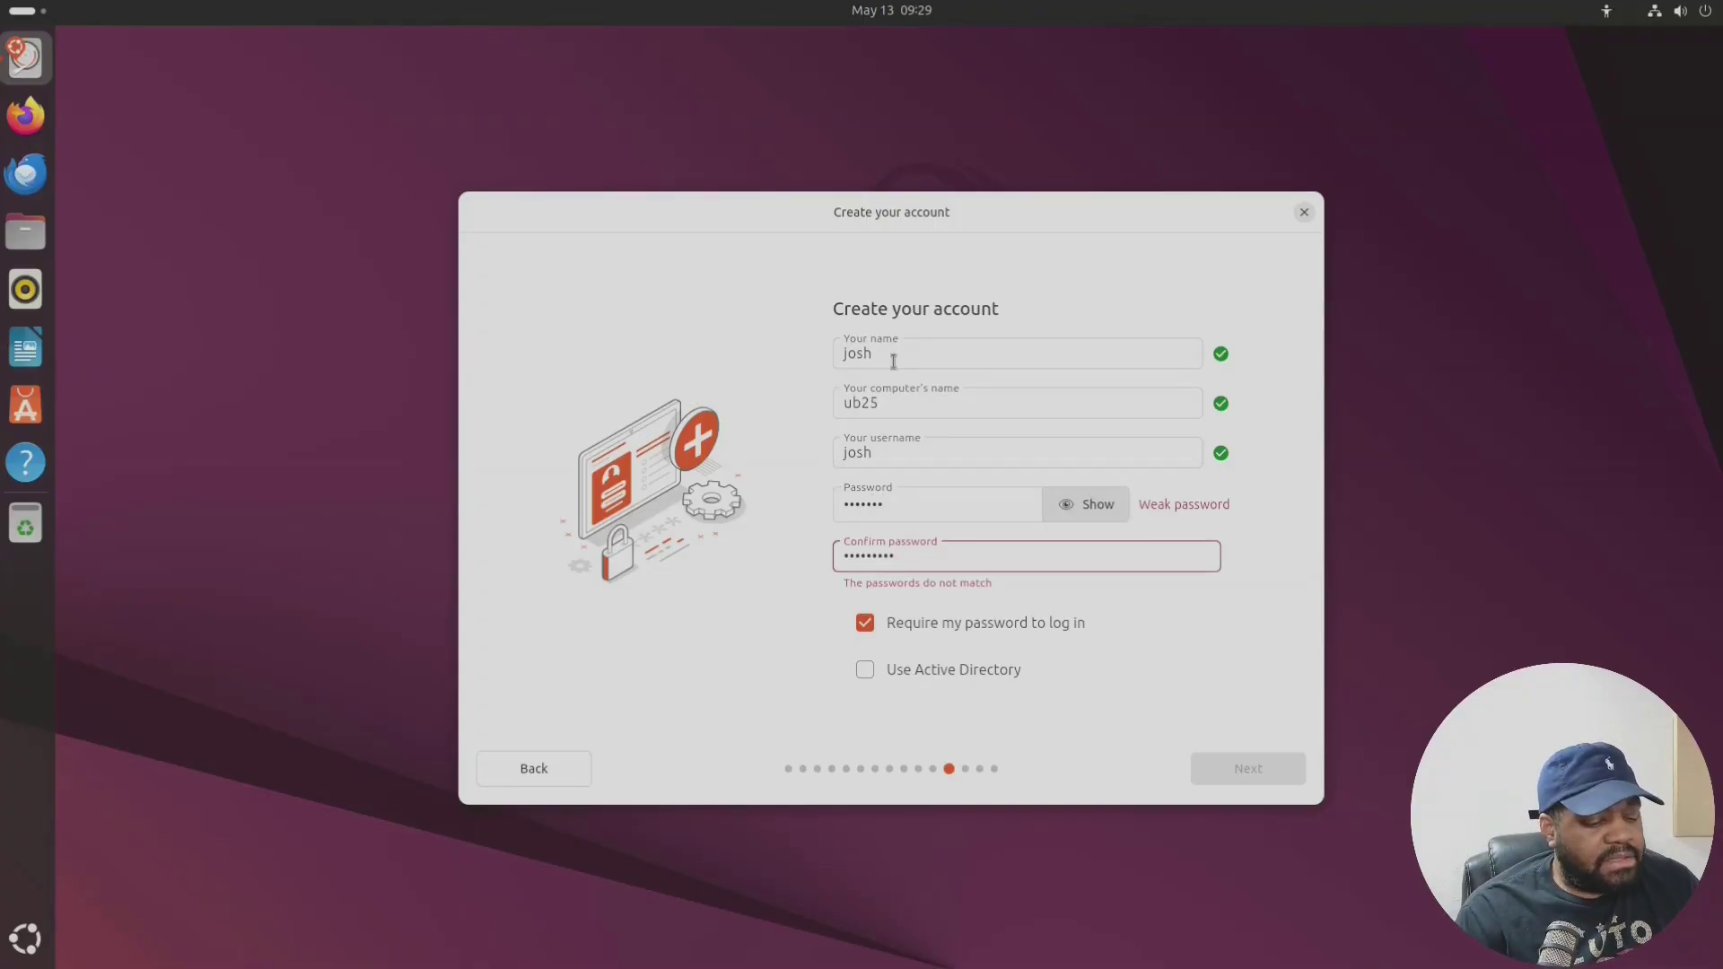
pyautogui.hotkey('shift', 'Tab')
pyautogui.hotkey('shift', 'Tab')
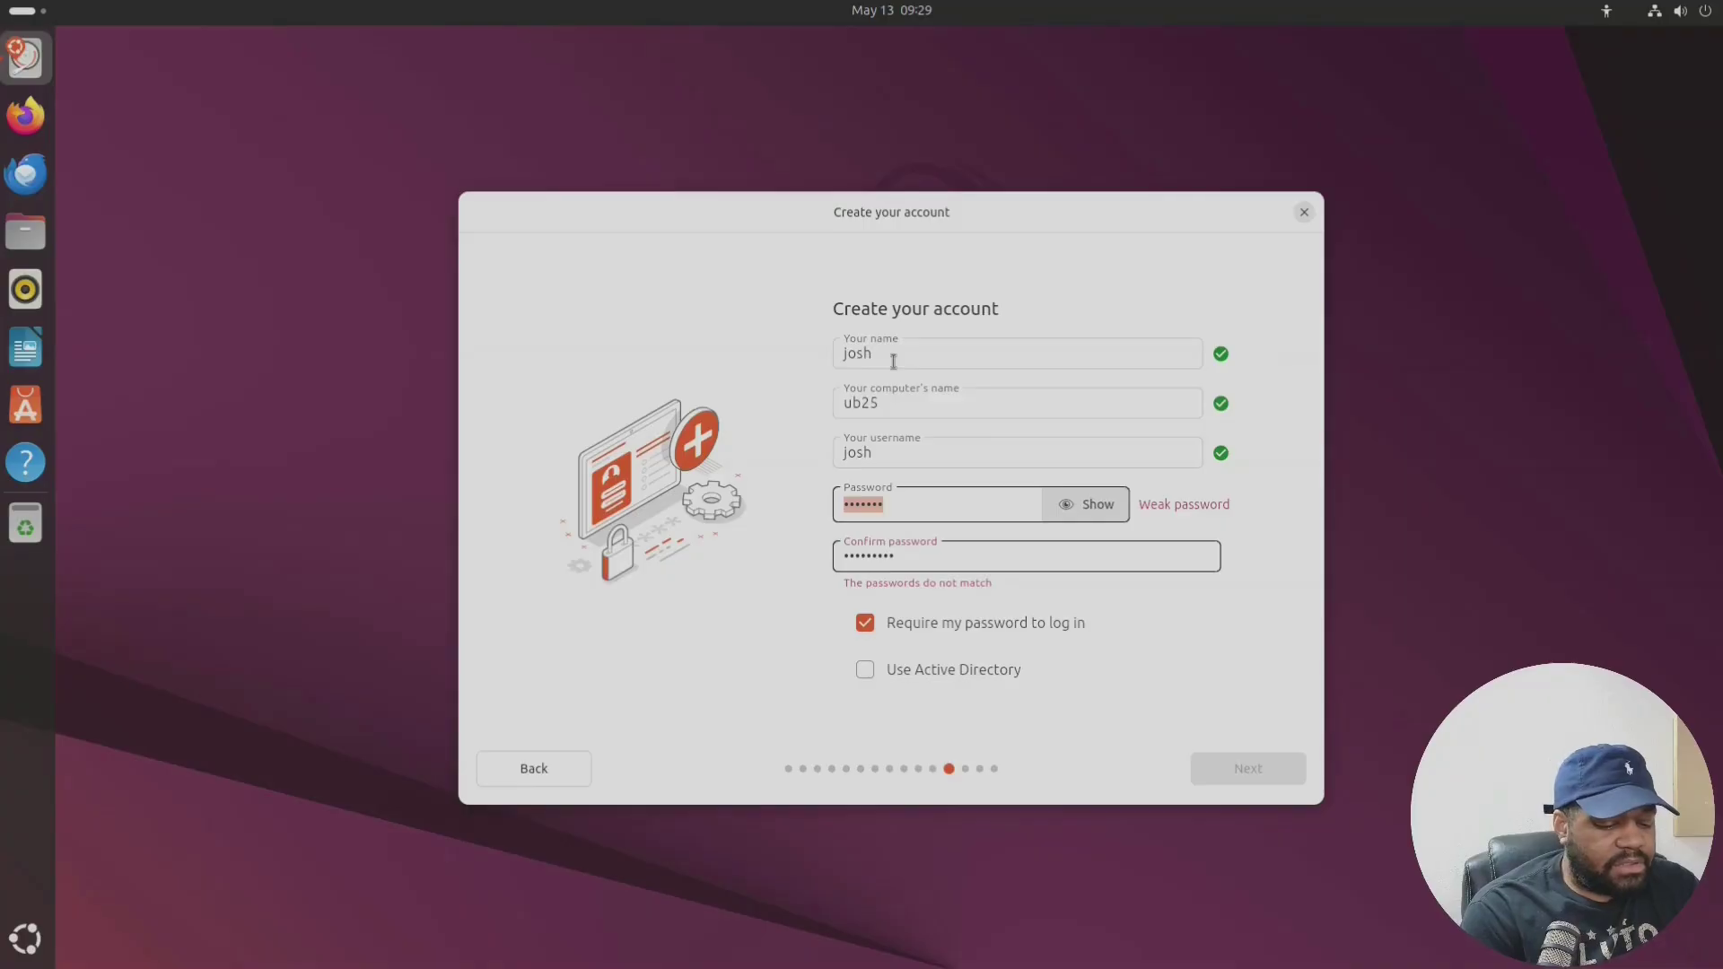
pyautogui.write('•••••••••')
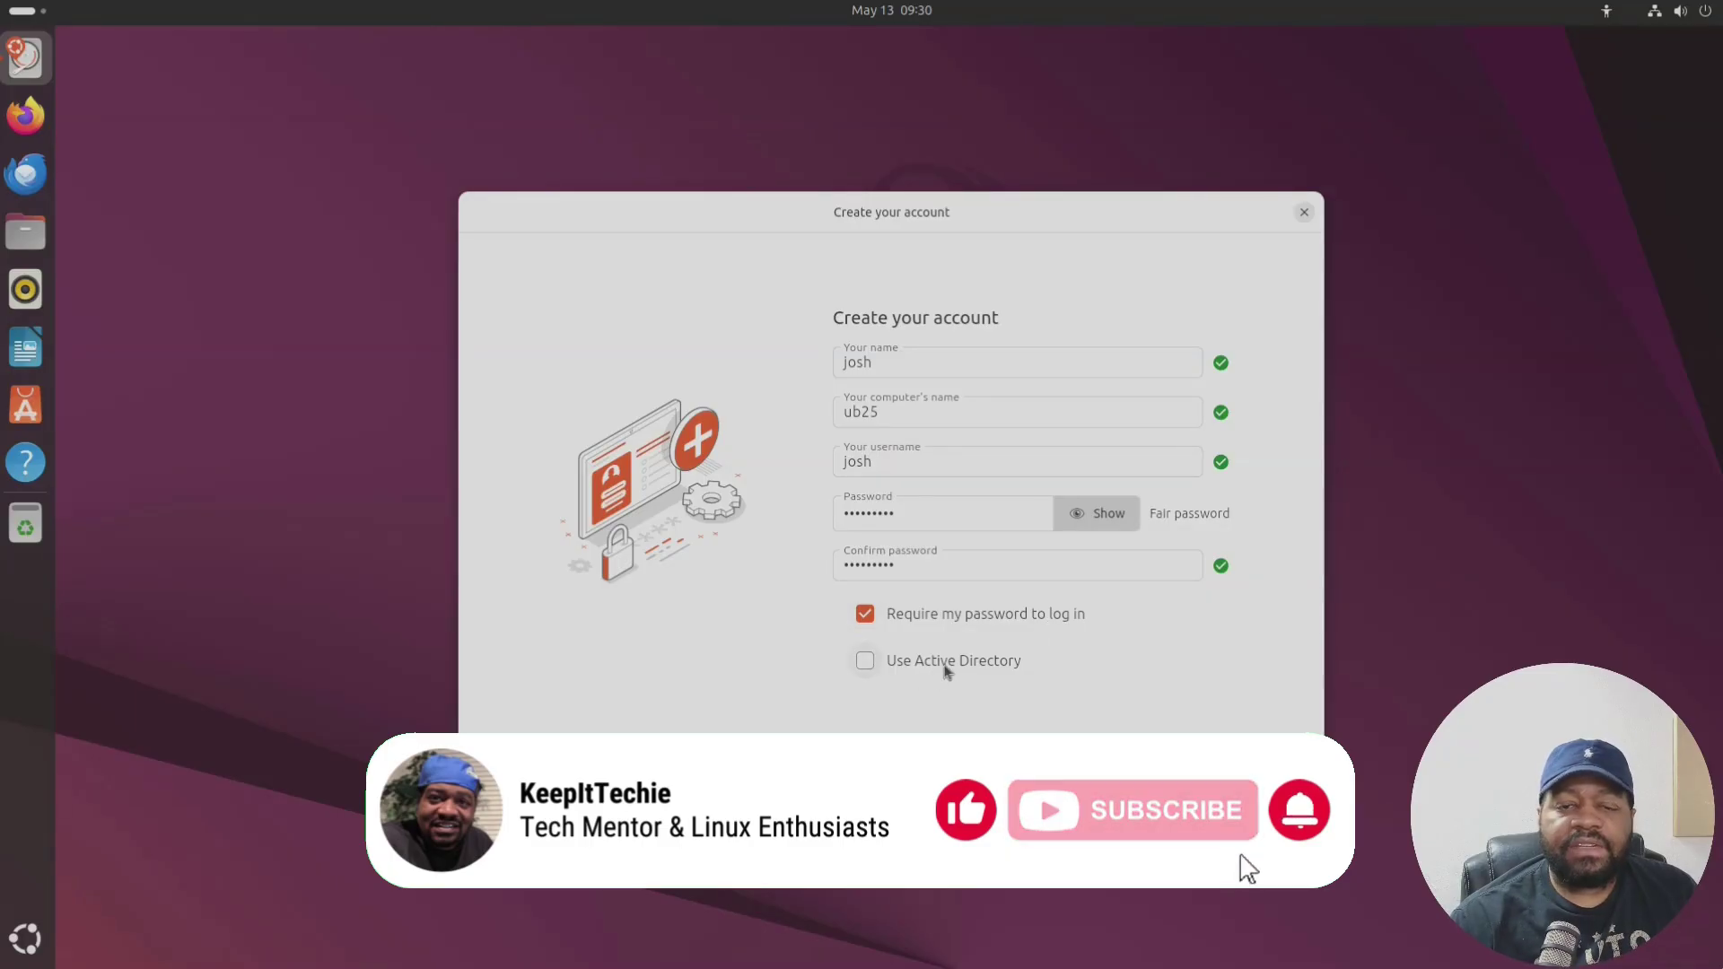
pyautogui.click(1274, 772)
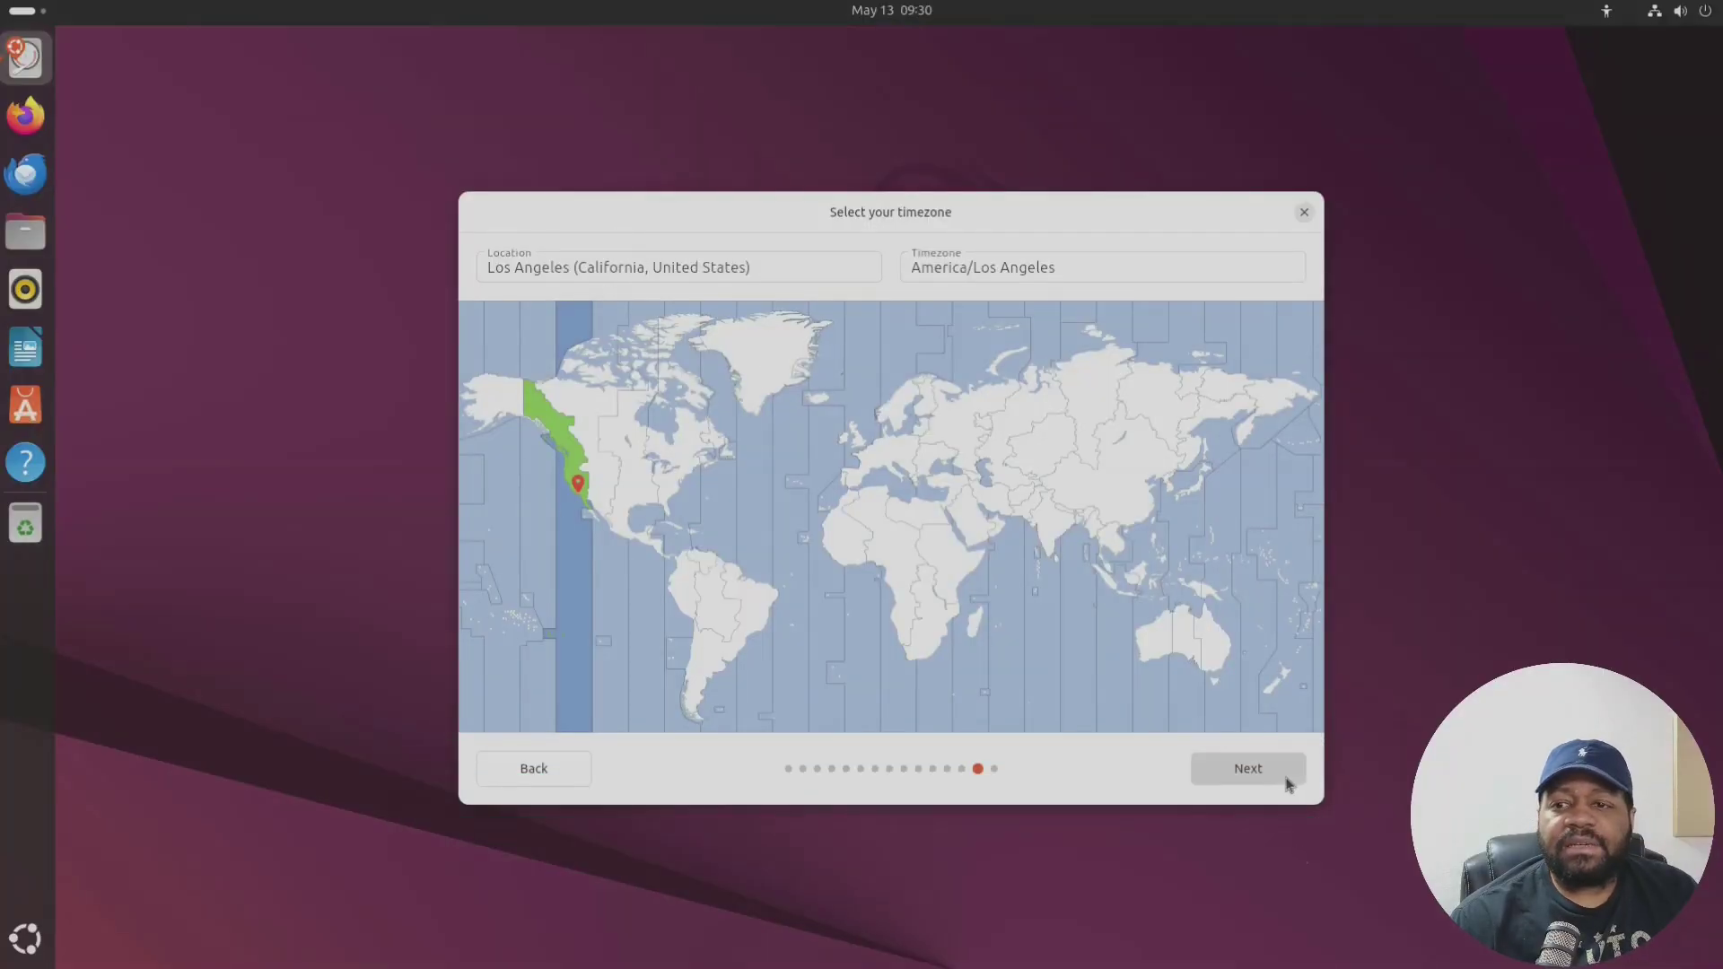
pyautogui.click(1275, 778)
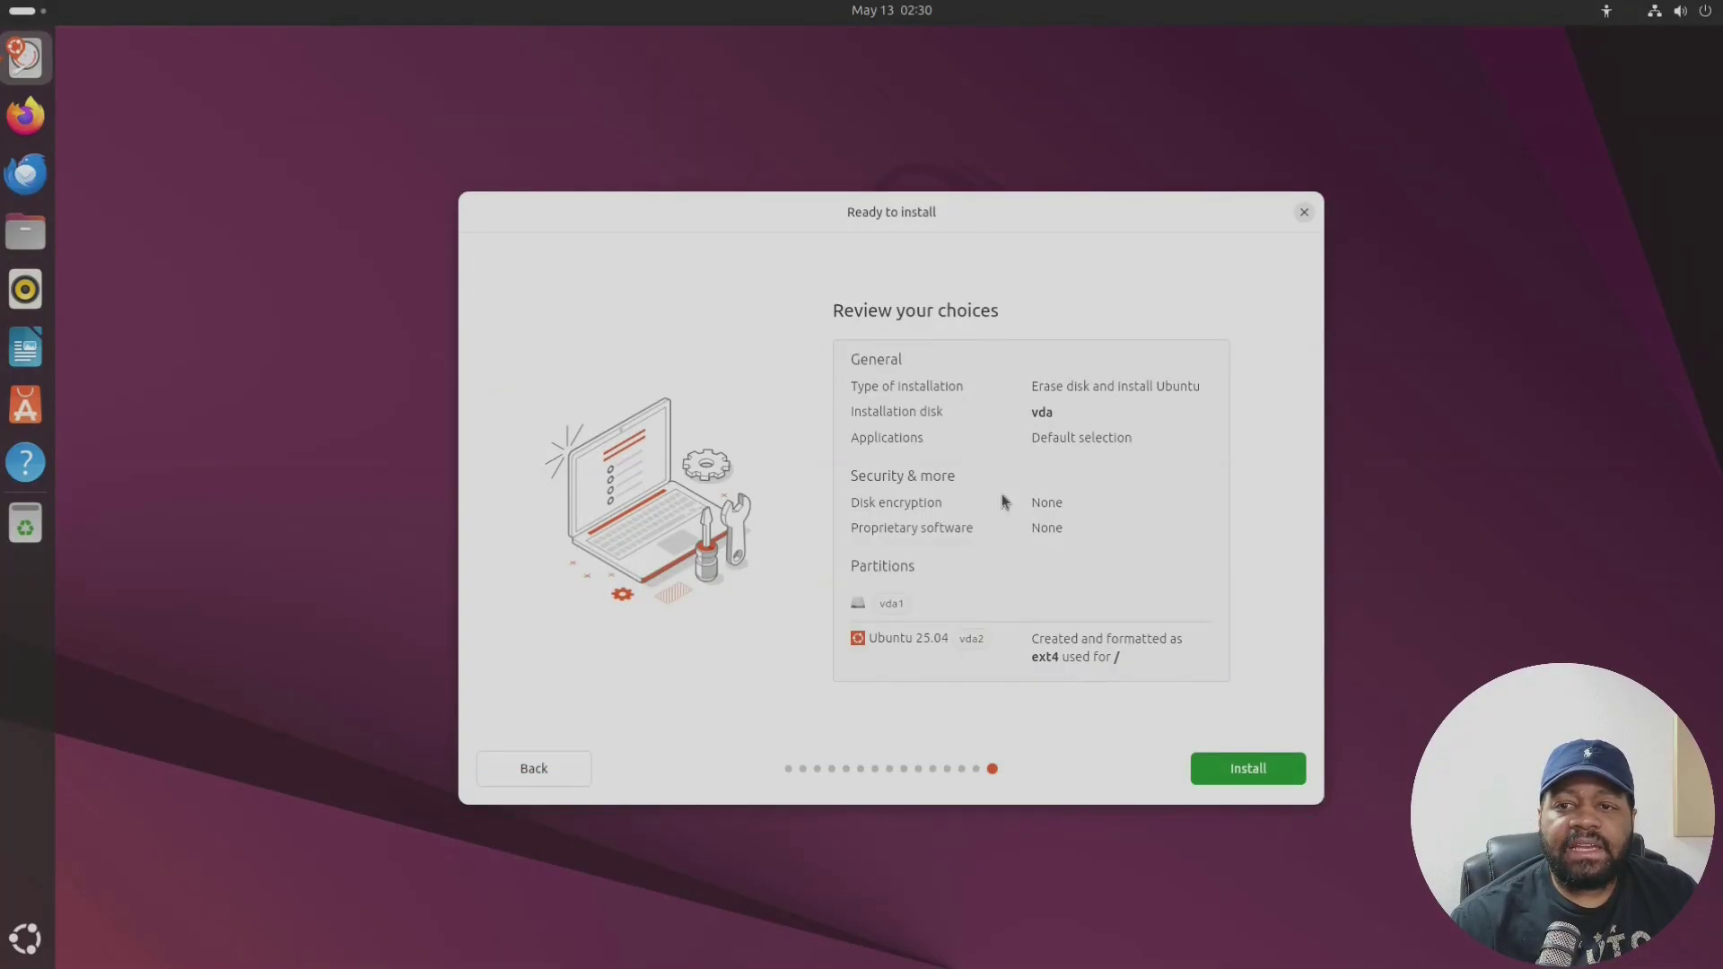
# Start installing Ubuntu 25.04, briefly view the detailed log, then return to the slideshow
pyautogui.click(1275, 770)
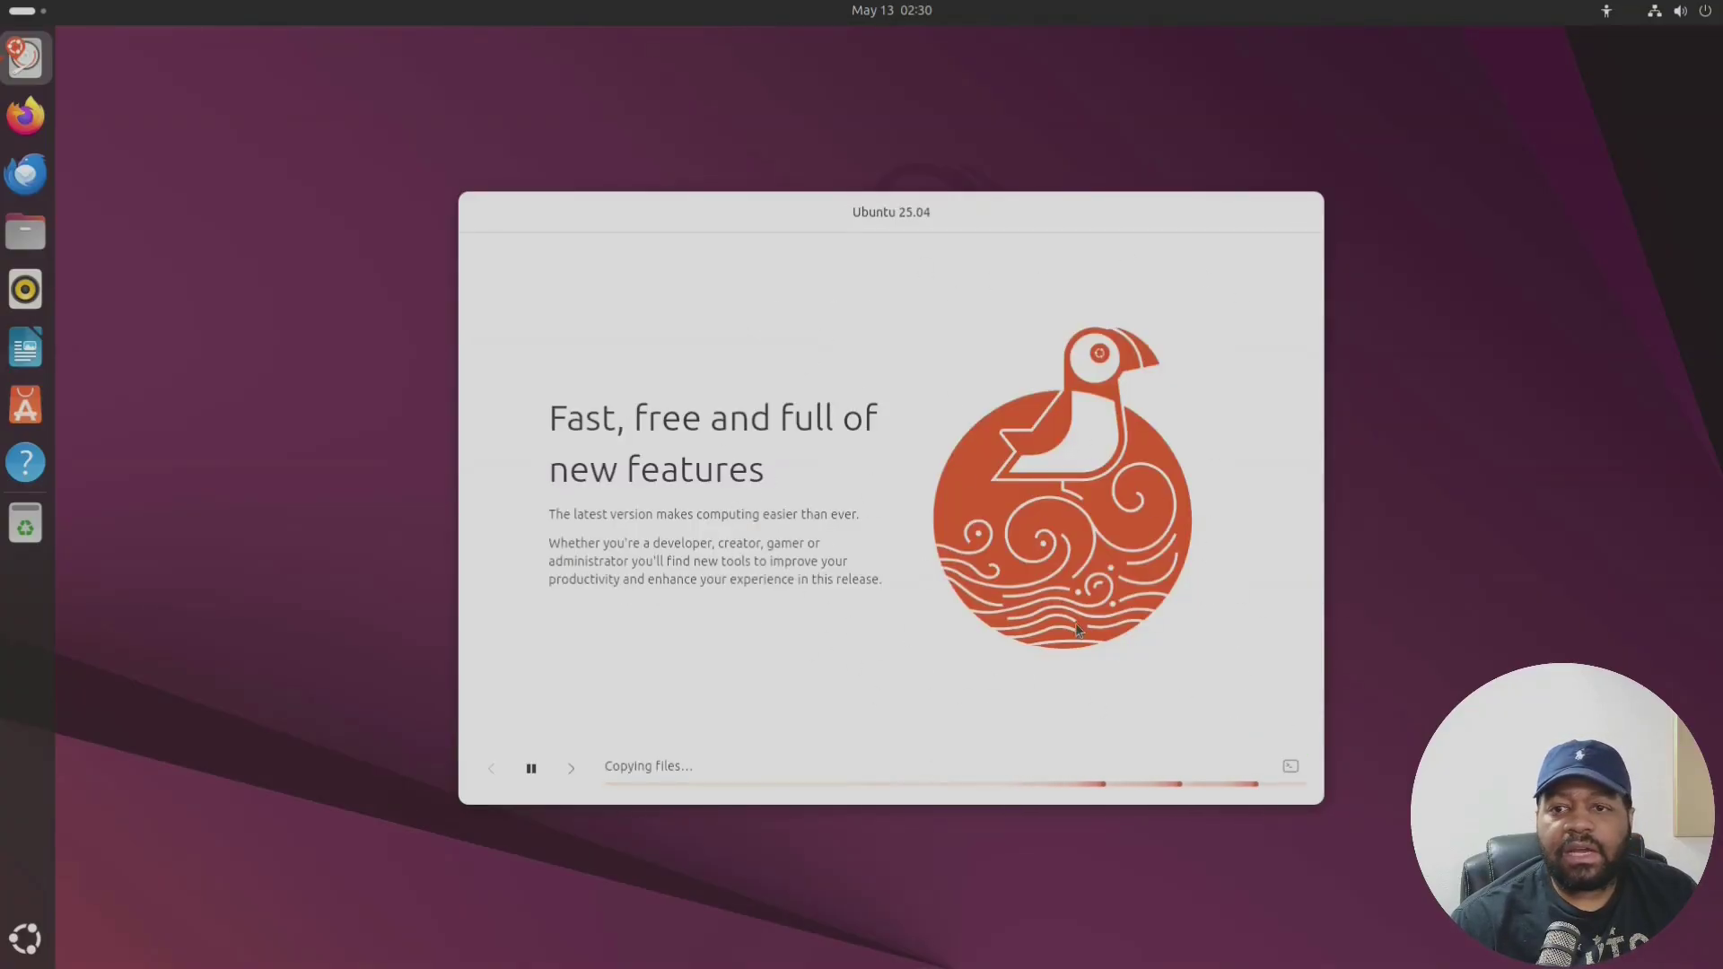
pyautogui.click(1291, 765)
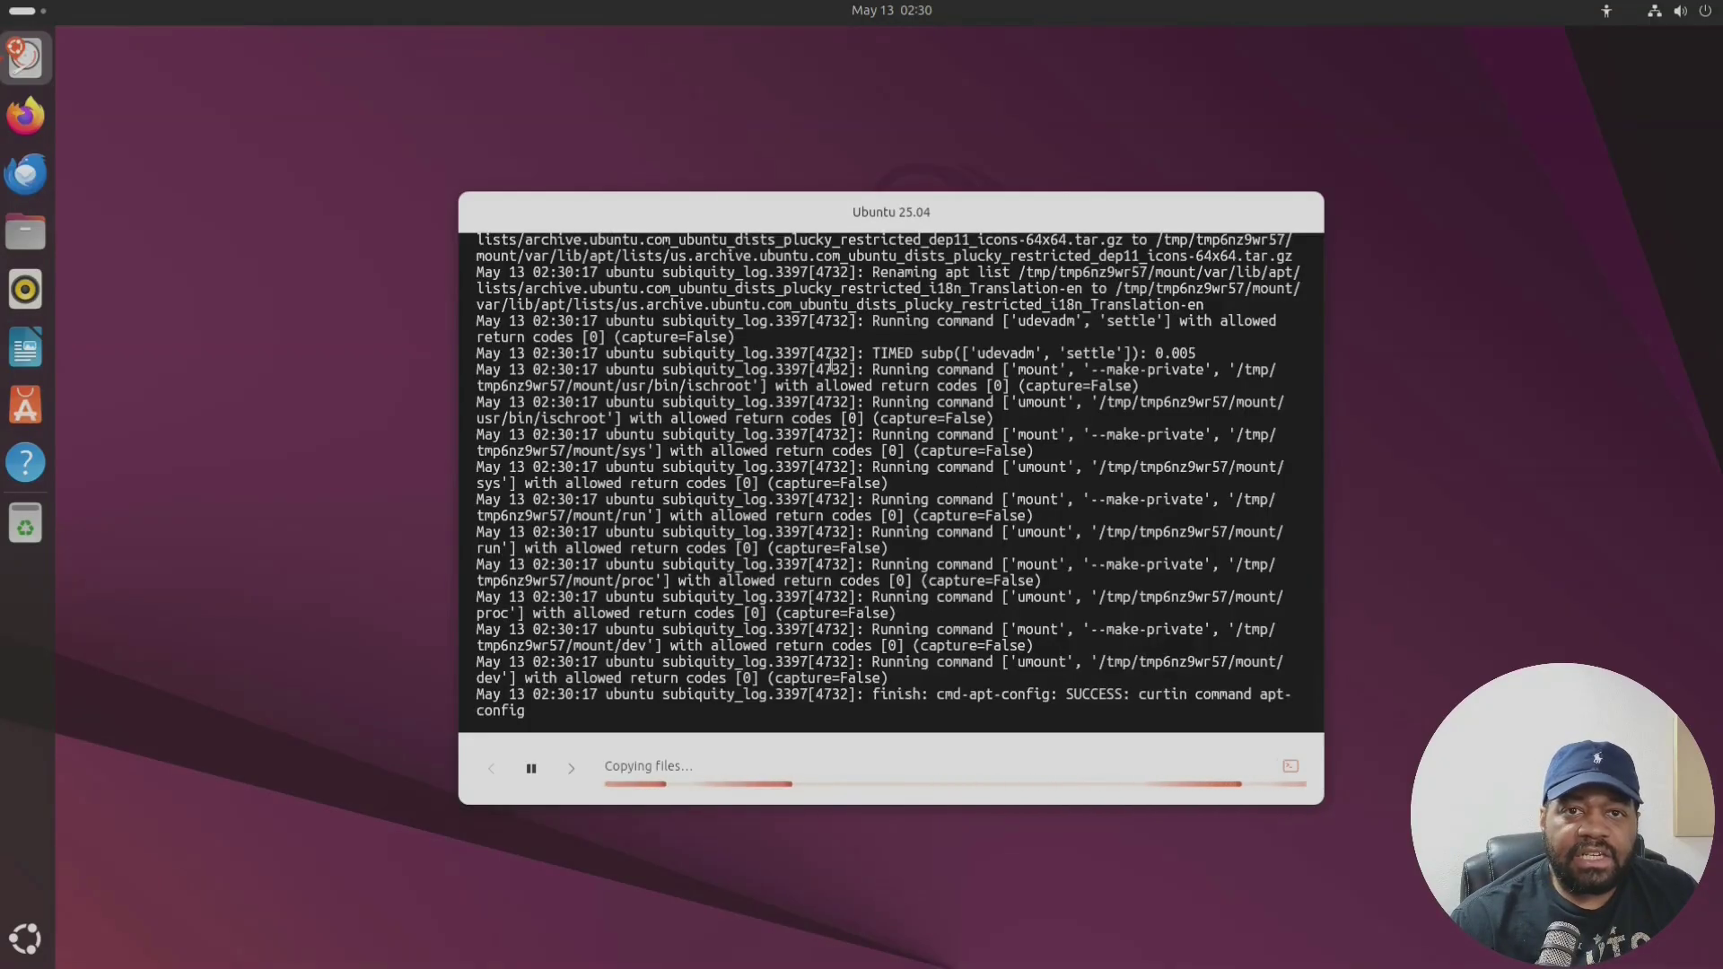
pyautogui.click(1291, 765)
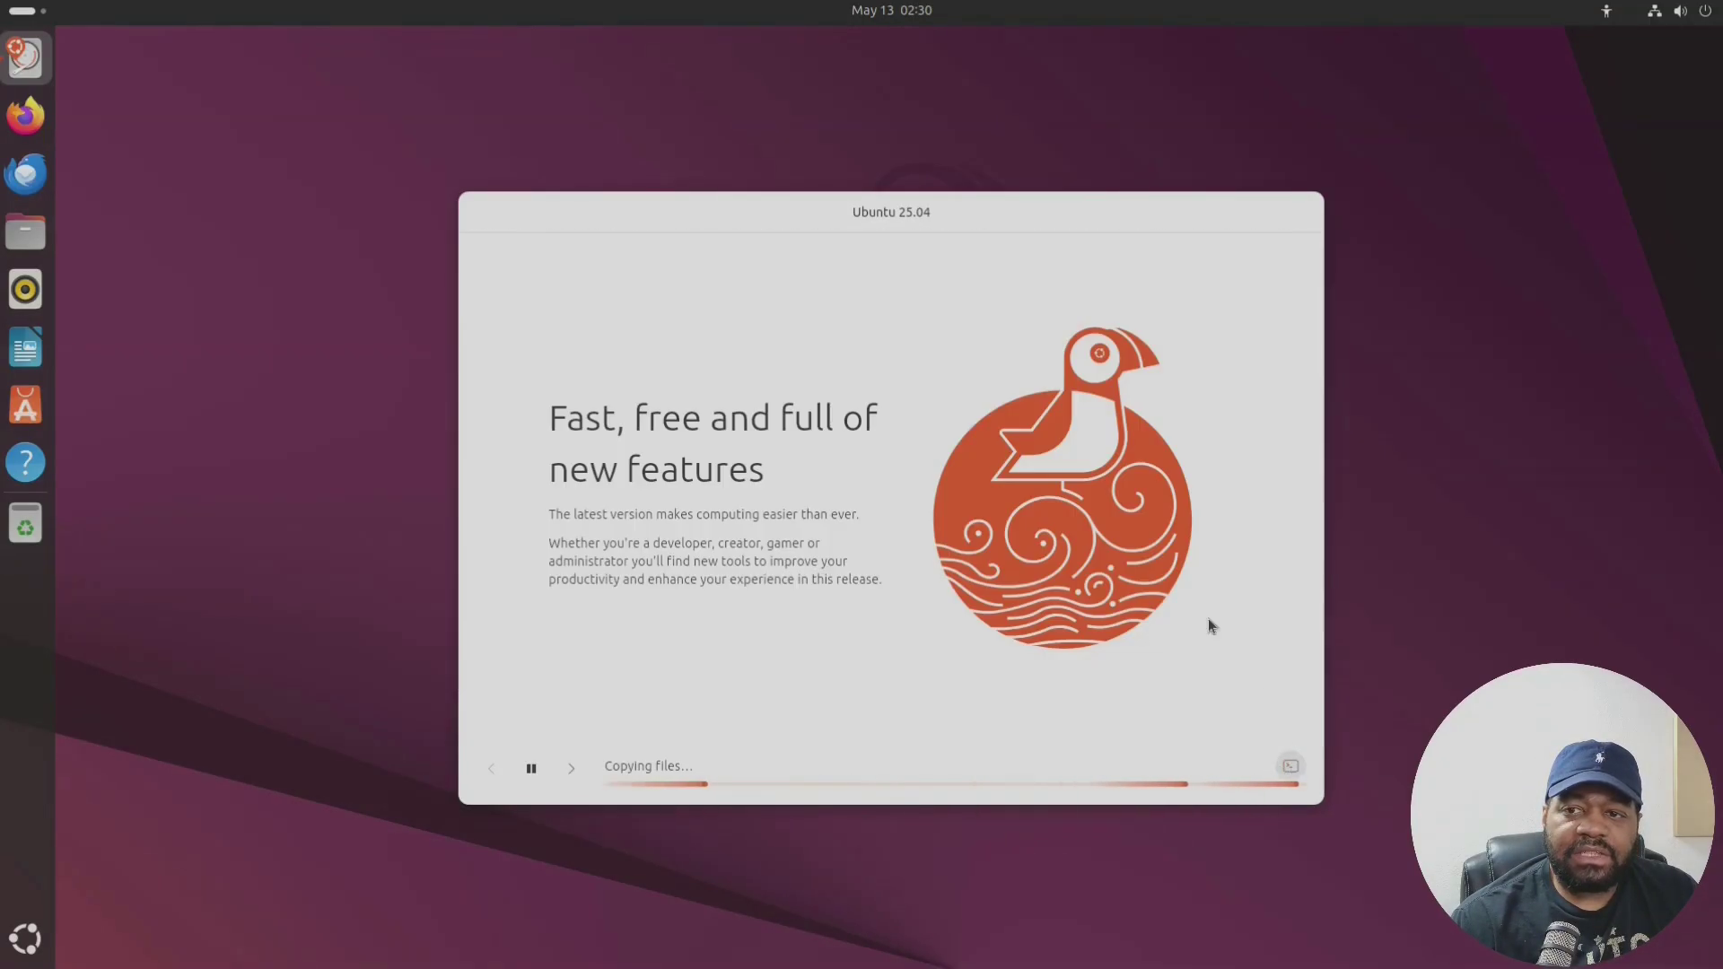